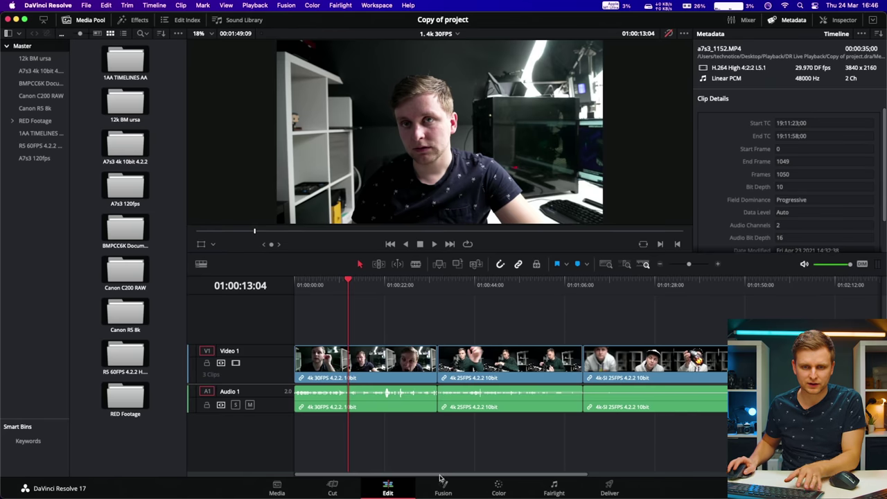
Bring Chrome's PCPartPicker build list forward and scroll it to the $5050.92 total.
{"action": "left_click", "coordinate": [316, 486]}
{"action": "scroll", "coordinate": [368, 250], "scroll_direction": "up", "scroll_amount": 1}
{"action": "scroll", "coordinate": [368, 249], "scroll_direction": "up", "scroll_amount": 5}
{"action": "scroll", "coordinate": [368, 249], "scroll_direction": "down", "scroll_amount": 8}
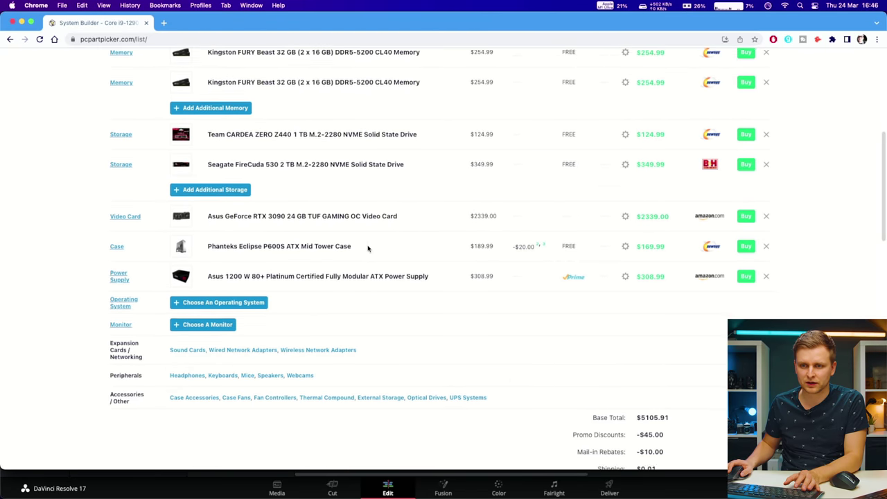
{"action": "scroll", "coordinate": [626, 346], "scroll_direction": "down", "scroll_amount": 5}
{"action": "left_click_drag", "start_coordinate": [681, 292], "coordinate": [636, 294]}
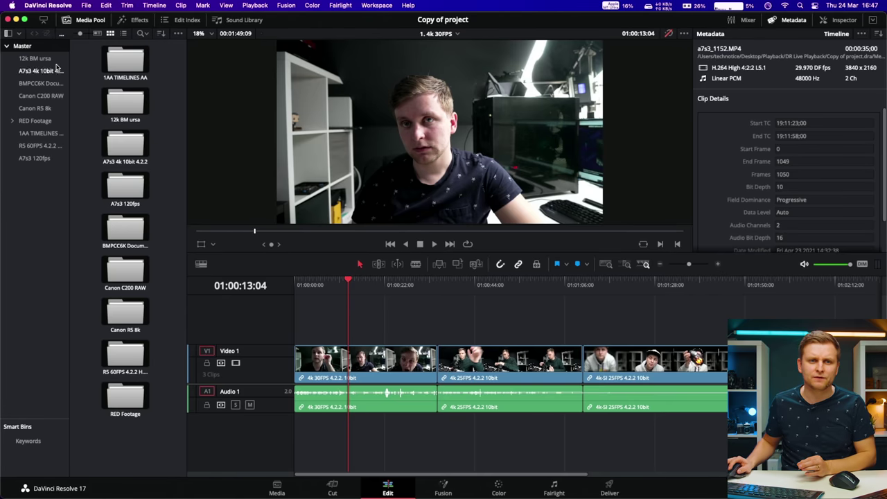
Show the About DaVinci Resolve window with the Studio 17 version.
{"action": "left_click", "coordinate": [49, 4]}
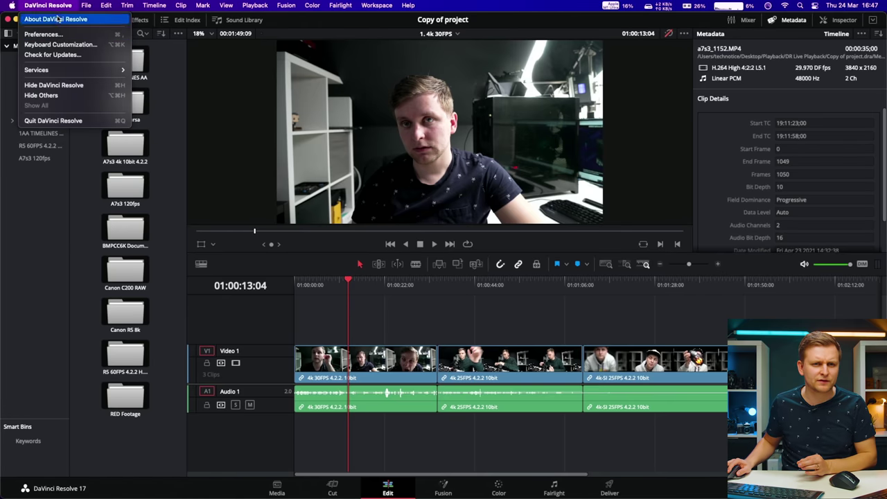
{"action": "left_click", "coordinate": [57, 19]}
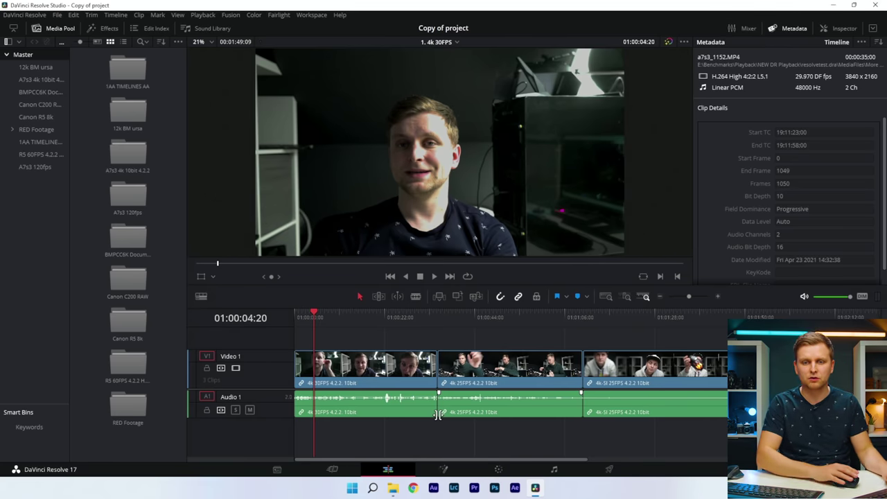
At 01:00:09:08, inspect the first clip's Color nodes 01, Curves, LUT 1, LUT 2 and NR.
{"action": "left_click", "coordinate": [332, 316]}
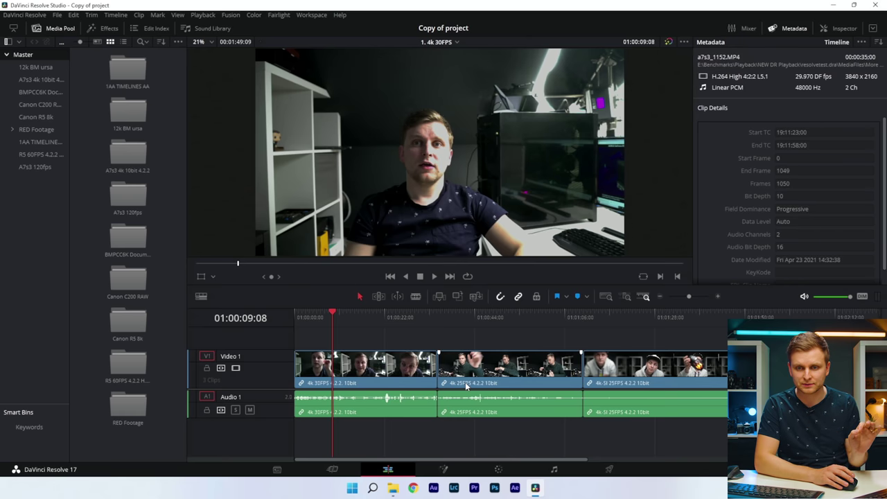
{"action": "left_click", "coordinate": [504, 469]}
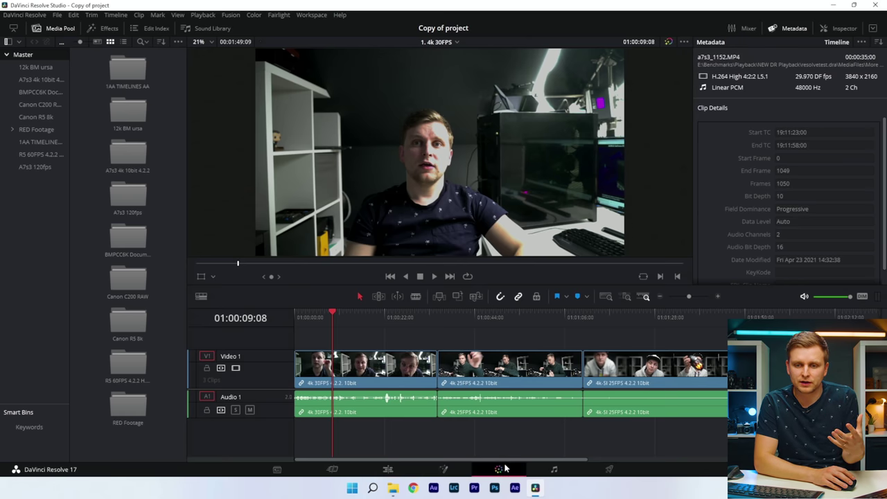
{"action": "left_click", "coordinate": [649, 94]}
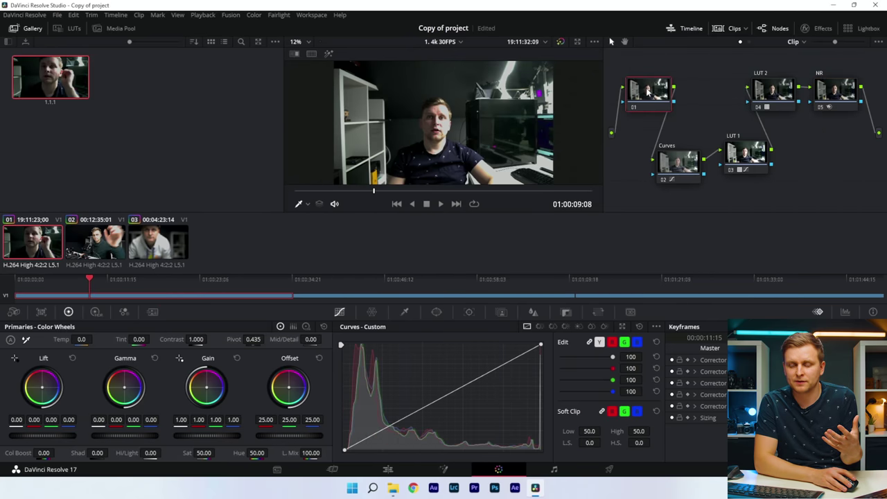
{"action": "left_click", "coordinate": [677, 162]}
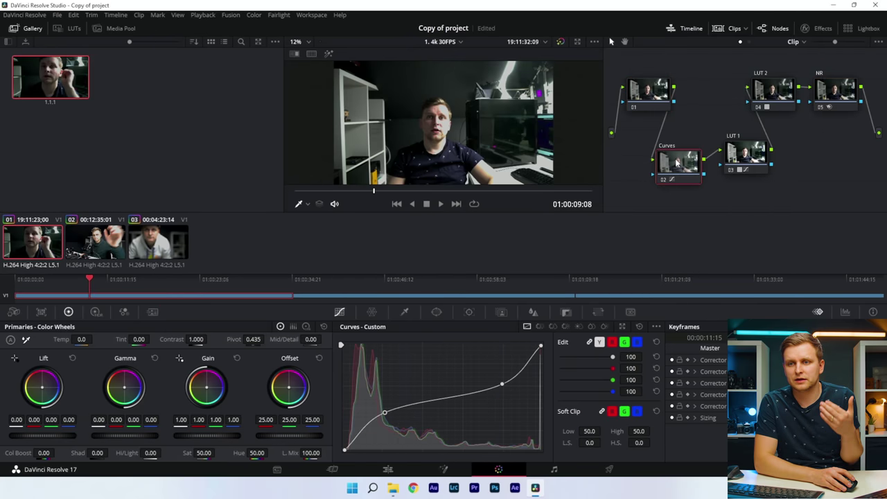
{"action": "left_click", "coordinate": [742, 157]}
{"action": "left_click", "coordinate": [768, 91]}
{"action": "left_click", "coordinate": [846, 84]}
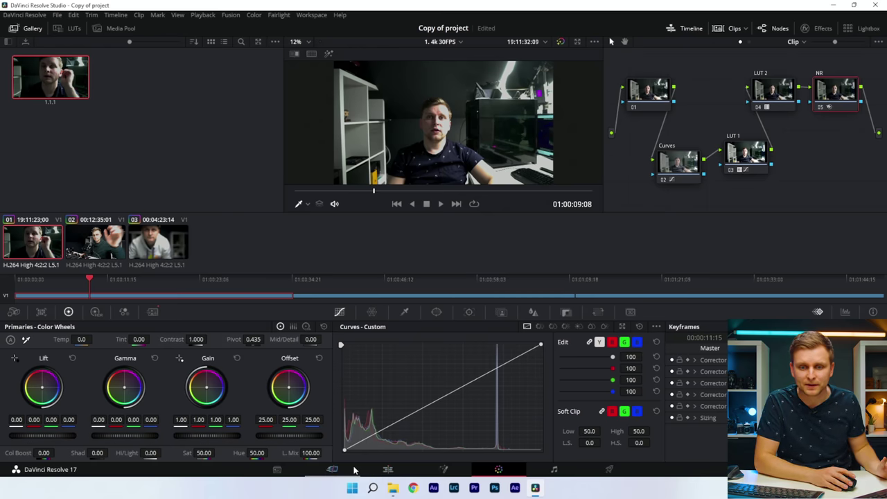
From the Edit page, check Task Manager's Intel GPU, RTX 3090 and 9.8 GB of 64 GB memory, then minimise it.
{"action": "left_click", "coordinate": [353, 471]}
{"action": "left_click", "coordinate": [388, 470]}
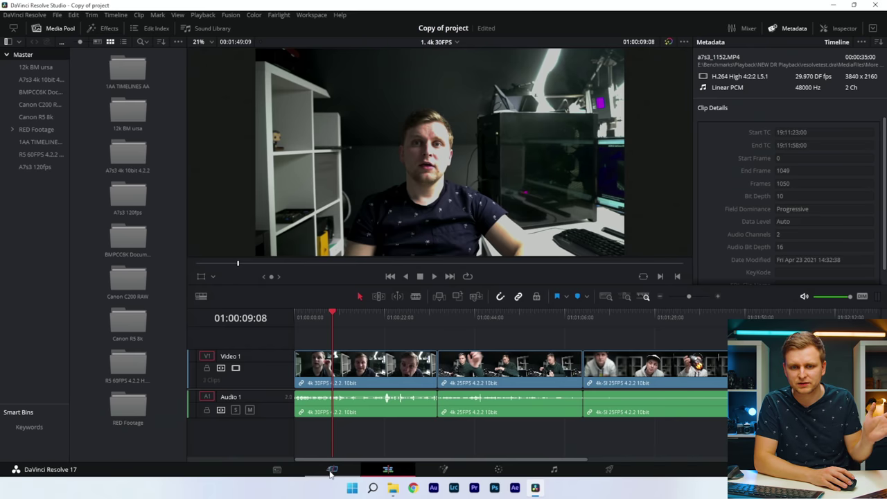
{"action": "key", "text": "ctrl+shift+Escape"}
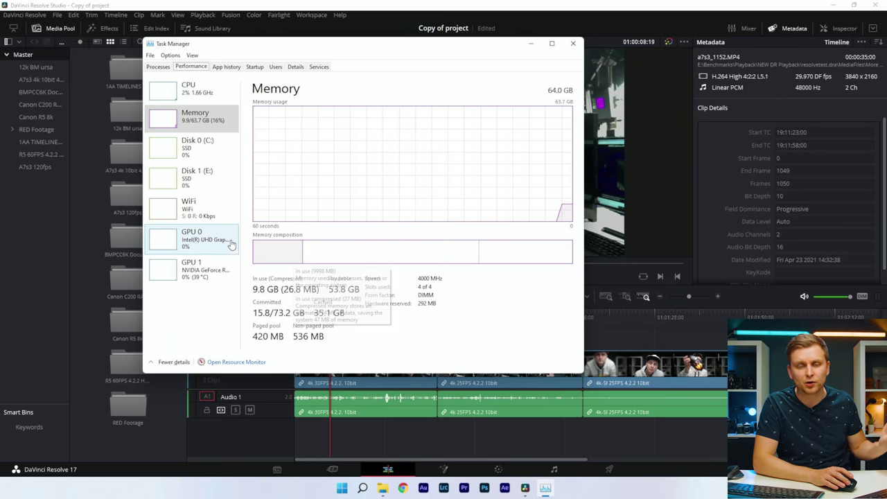
{"action": "left_click", "coordinate": [196, 238]}
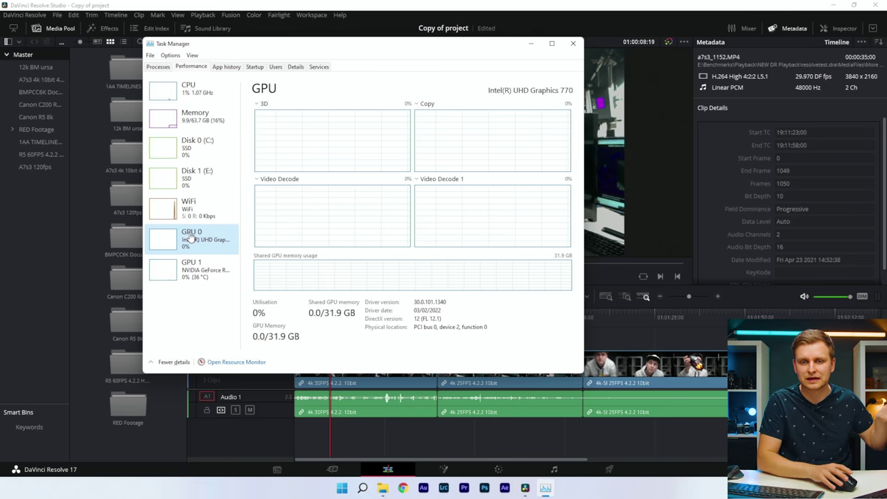
{"action": "left_click", "coordinate": [211, 273]}
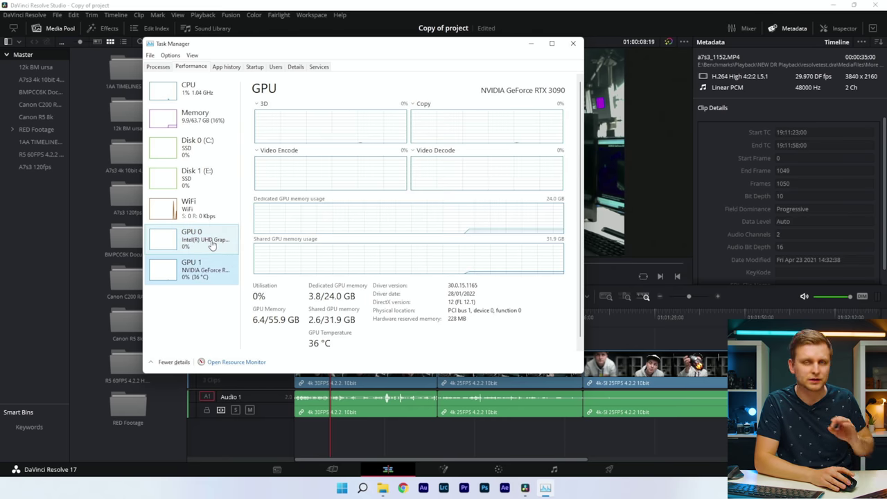
{"action": "left_click", "coordinate": [217, 124]}
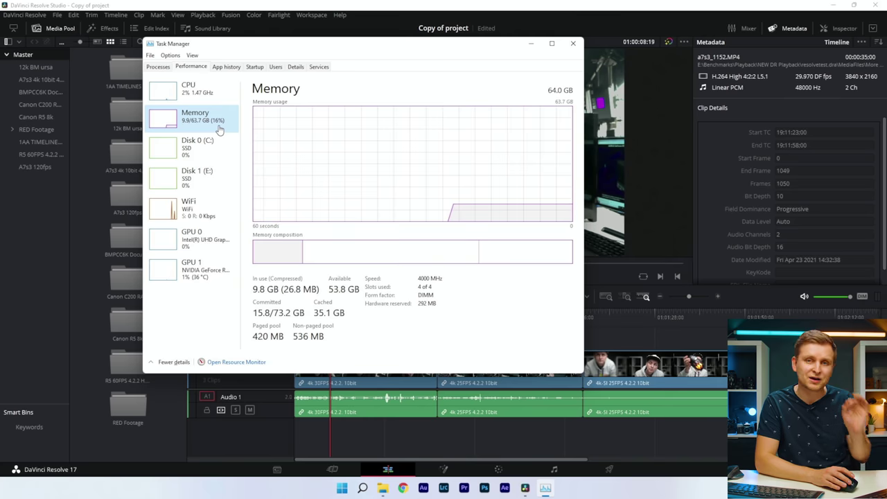
{"action": "left_click", "coordinate": [531, 46]}
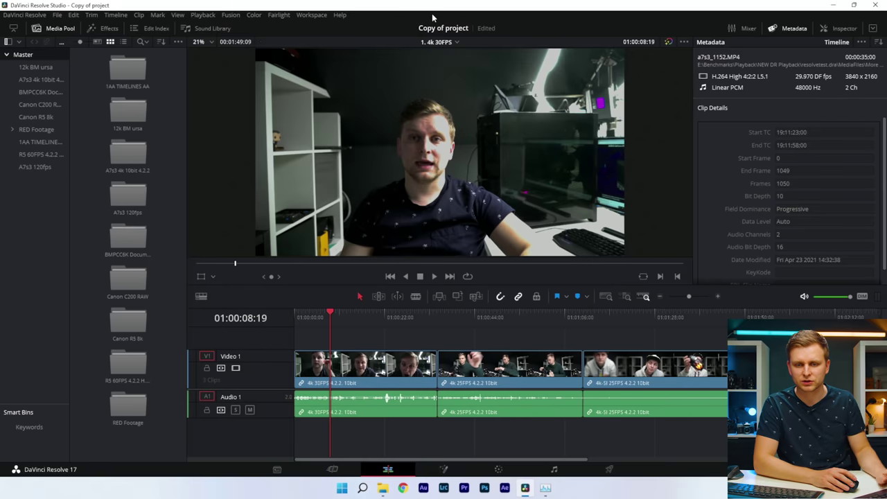
{"action": "left_click_drag", "start_coordinate": [335, 317], "coordinate": [352, 326]}
{"action": "key", "text": "space"}
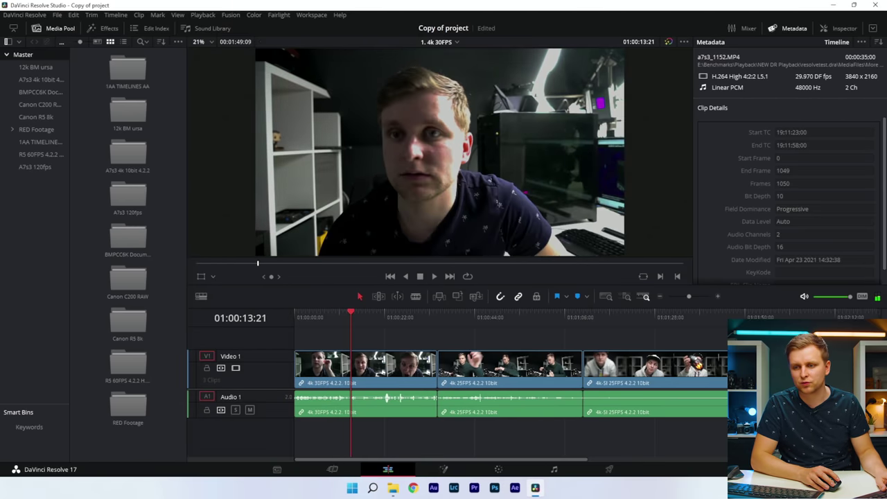
{"action": "key", "text": "shift+9"}
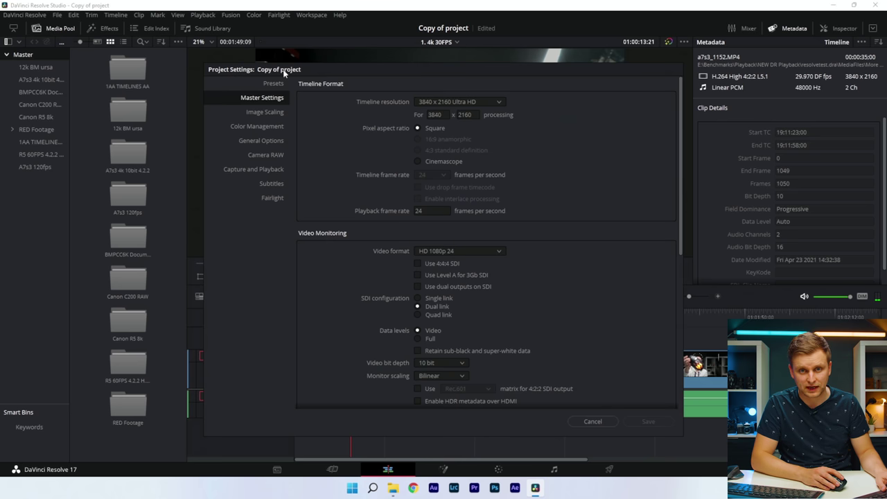
{"action": "left_click", "coordinate": [593, 422]}
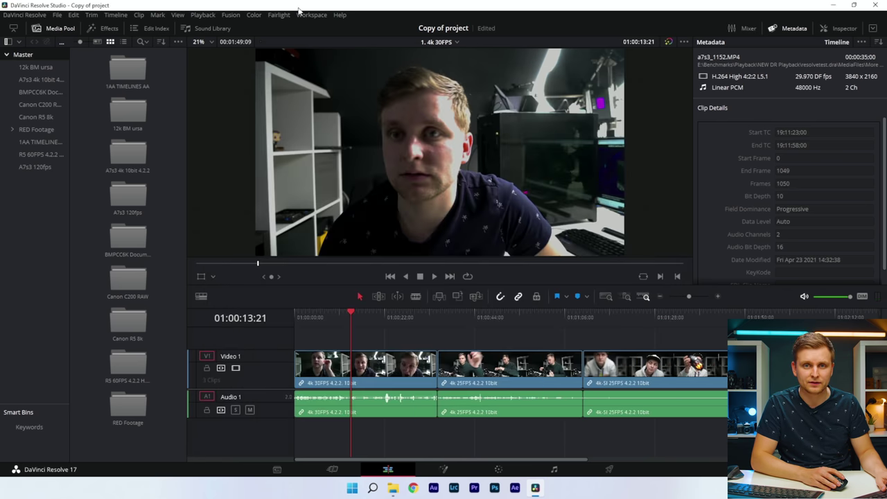
{"action": "left_click", "coordinate": [203, 15]}
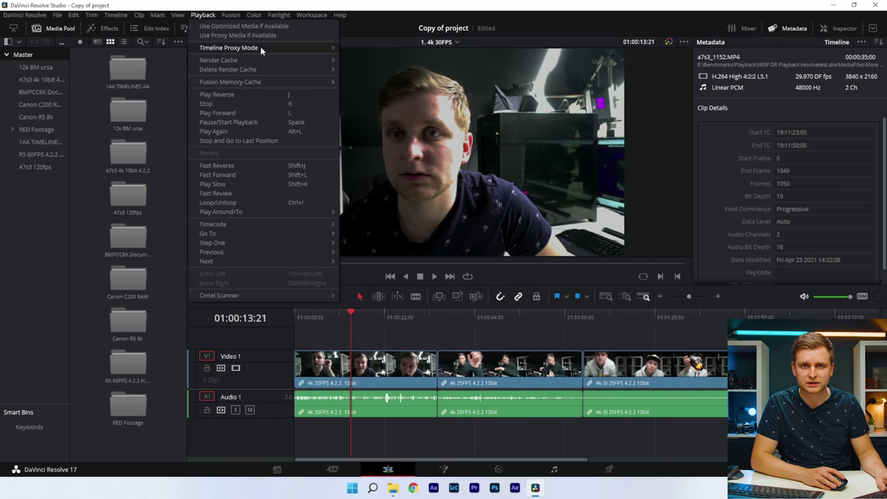
{"action": "mouse_move", "coordinate": [262, 56]}
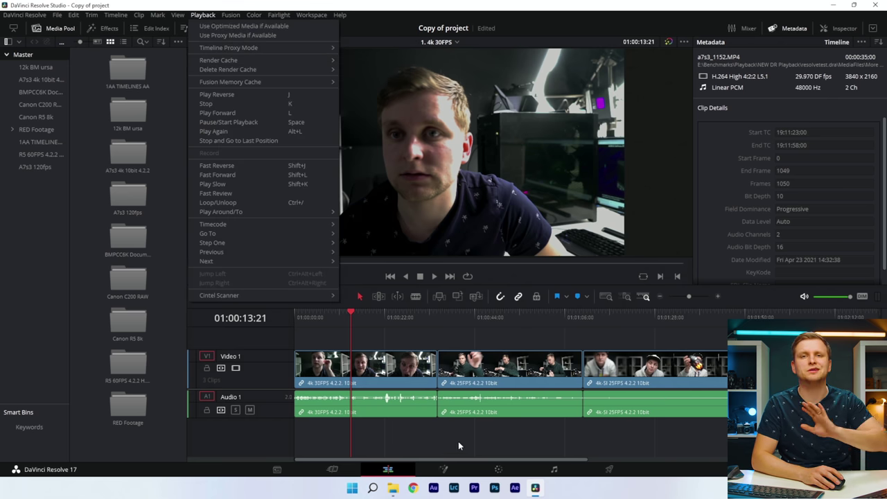
{"action": "left_click", "coordinate": [457, 443]}
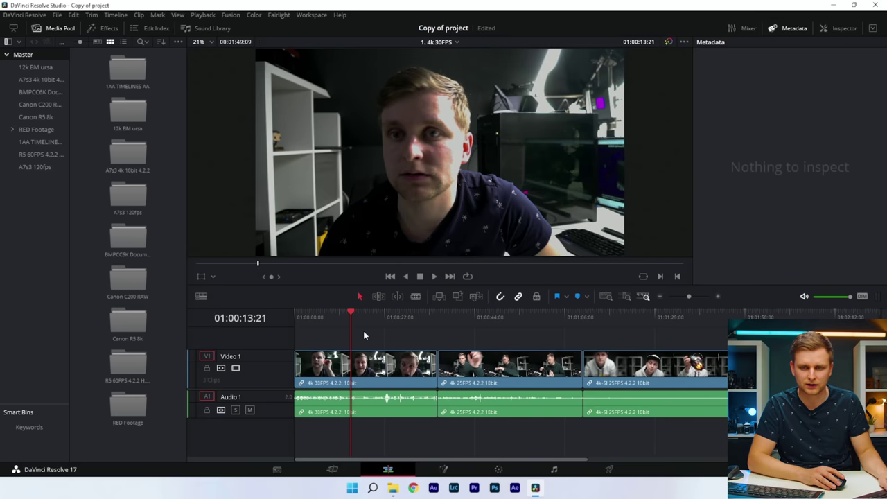
{"action": "left_click_drag", "start_coordinate": [409, 315], "coordinate": [516, 360]}
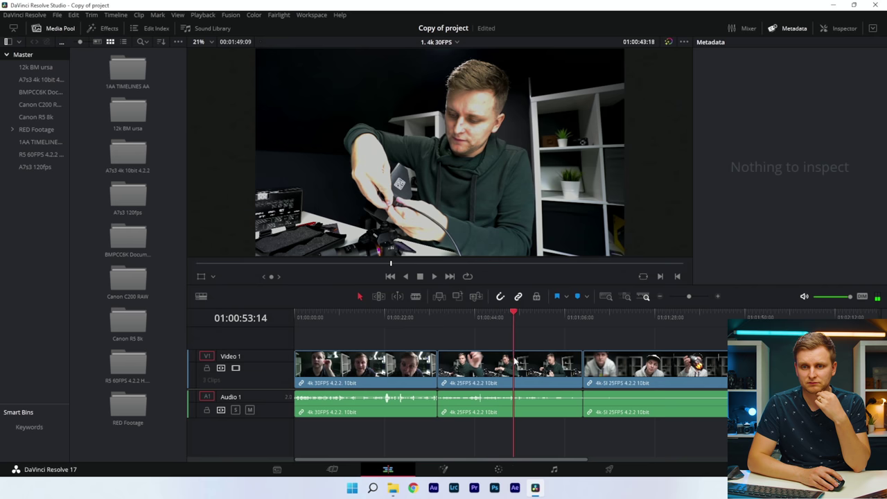
{"action": "left_click", "coordinate": [548, 315]}
{"action": "mouse_move", "coordinate": [565, 313]}
{"action": "left_mouse_down"}
{"action": "mouse_move", "coordinate": [438, 309]}
{"action": "mouse_move", "coordinate": [667, 317]}
{"action": "mouse_move", "coordinate": [598, 324]}
{"action": "mouse_move", "coordinate": [675, 326]}
{"action": "mouse_move", "coordinate": [615, 329]}
{"action": "mouse_move", "coordinate": [647, 330]}
{"action": "mouse_move", "coordinate": [639, 333]}
{"action": "mouse_move", "coordinate": [554, 325]}
{"action": "left_mouse_up"}
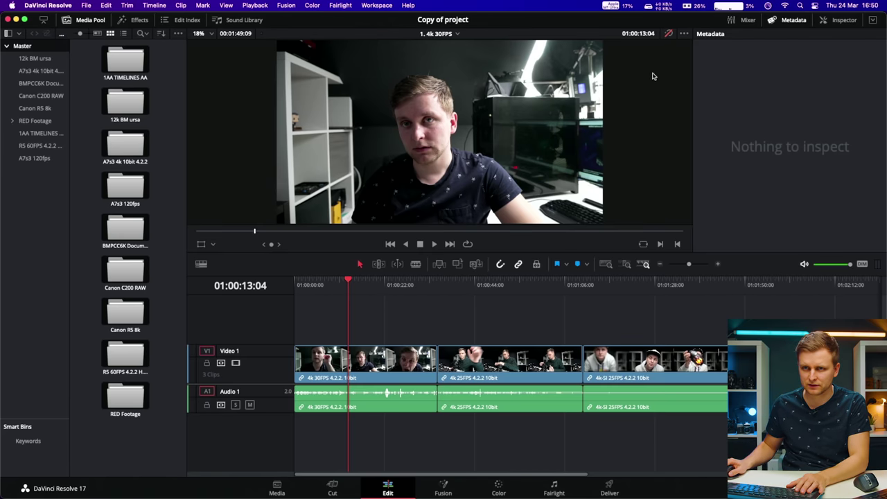
Check iStat's CPU, memory, disk and M1 Ultra GPU readouts, then scrub back to about 01:00:12.
{"action": "left_click", "coordinate": [667, 36]}
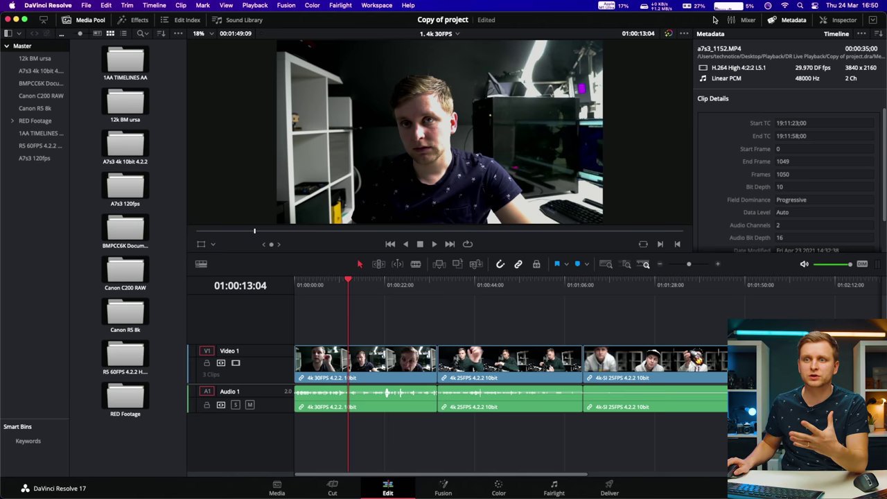
{"action": "left_click", "coordinate": [733, 7]}
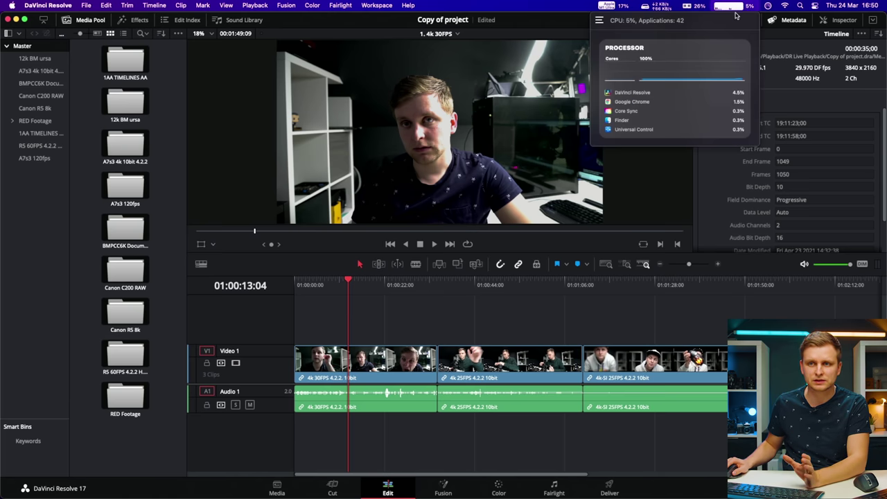
{"action": "left_click", "coordinate": [726, 9]}
{"action": "left_click", "coordinate": [685, 7]}
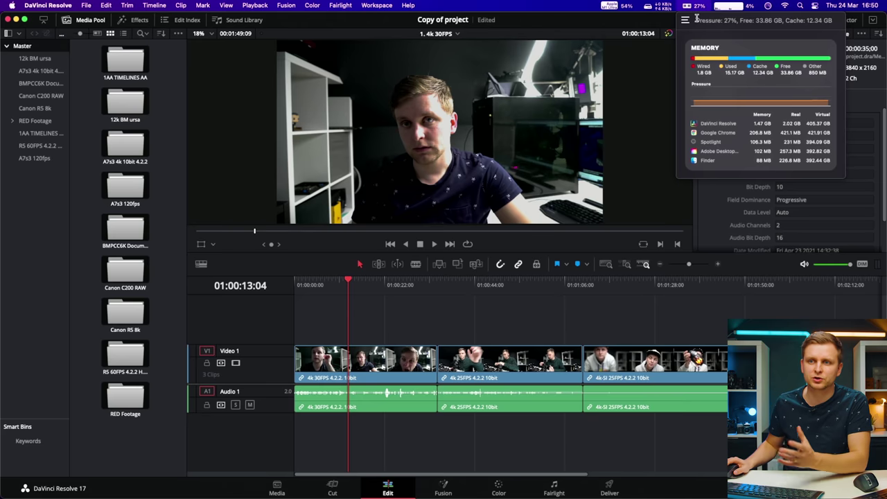
{"action": "left_click", "coordinate": [648, 7]}
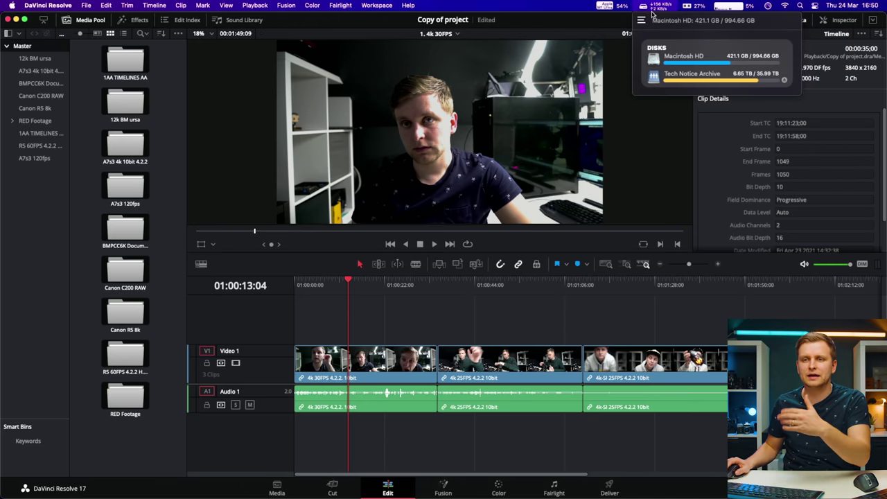
{"action": "left_click", "coordinate": [605, 5]}
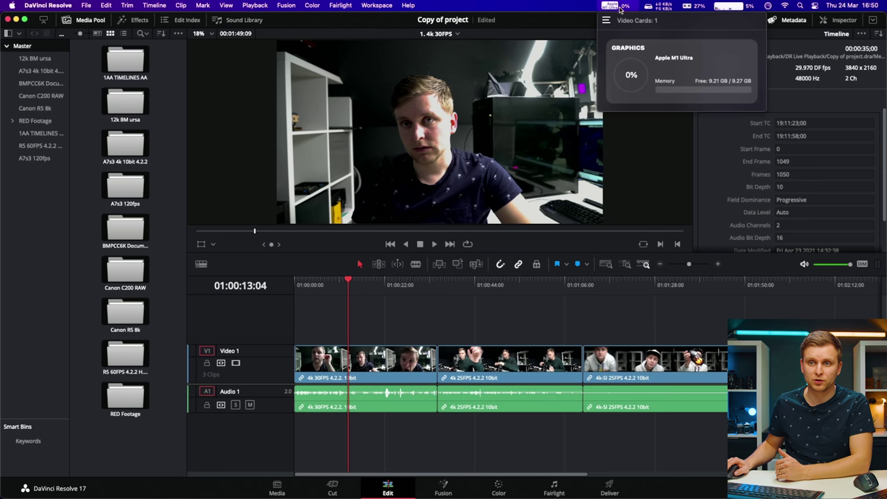
{"action": "left_click", "coordinate": [539, 3]}
{"action": "left_click_drag", "start_coordinate": [387, 280], "coordinate": [597, 315]}
Start playing the Mac's 1. 4k 30FPS timeline to watch its smoothness.
{"action": "key", "text": "space"}
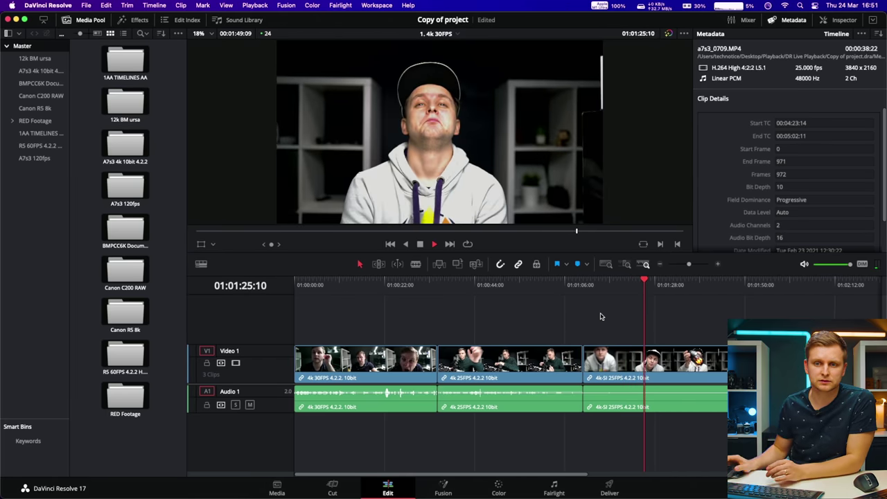
Stop playback and confirm the Studio 17.4.5 version in the About window, then close it.
{"action": "key", "text": "space"}
{"action": "left_click", "coordinate": [52, 5]}
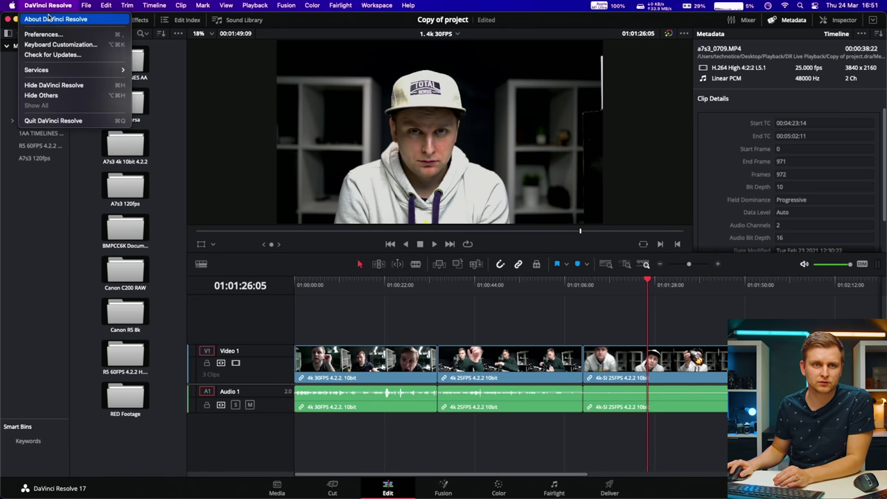
{"action": "left_click", "coordinate": [49, 20]}
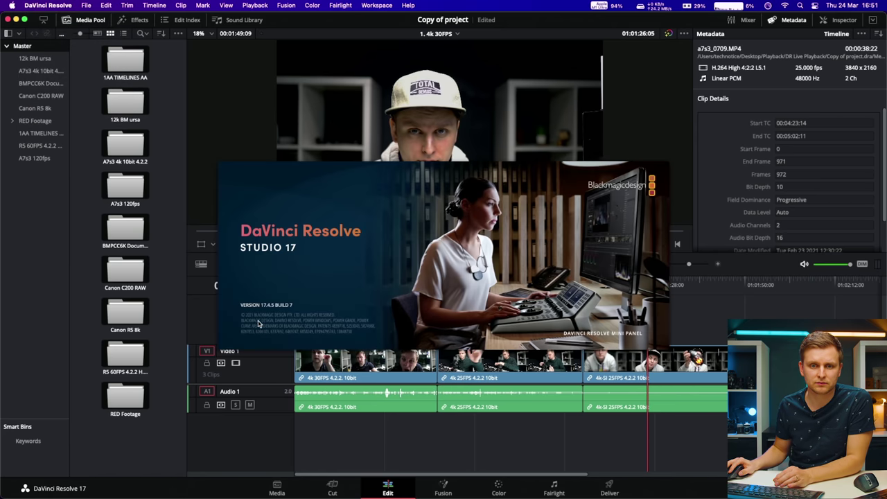
{"action": "left_click", "coordinate": [573, 324]}
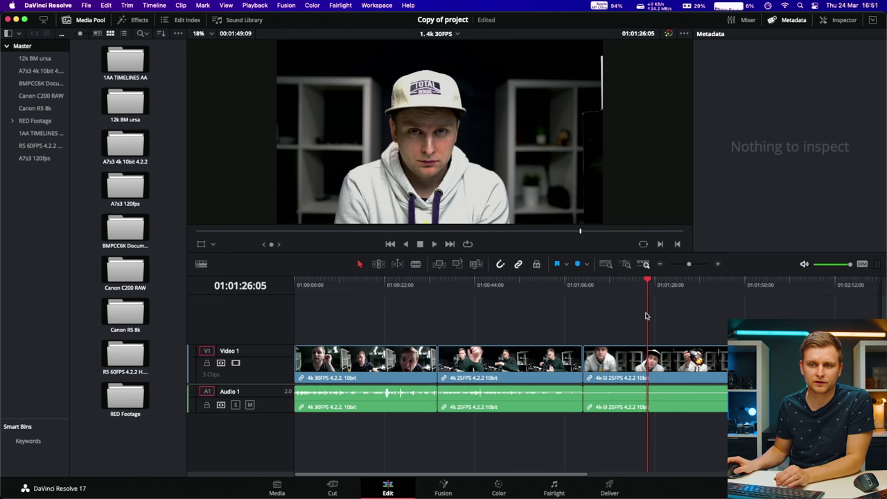
Resume playback at the middle clip's 01:00:41, then replay from the first clip near 01:00:12.
{"action": "key", "text": "space"}
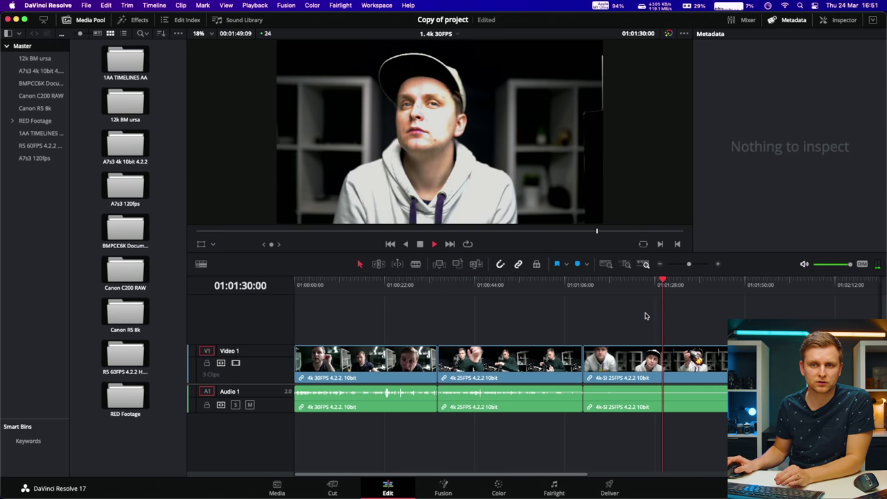
{"action": "left_click", "coordinate": [466, 284]}
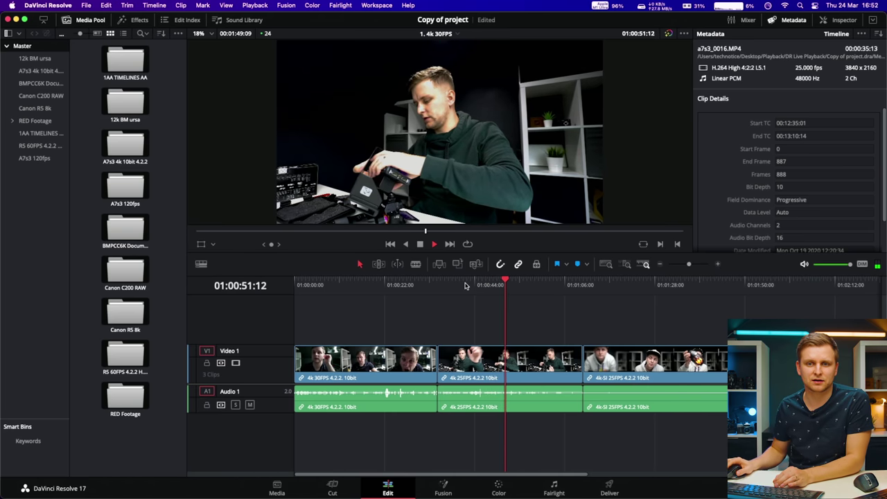
{"action": "left_click", "coordinate": [345, 281]}
{"action": "key", "text": "space"}
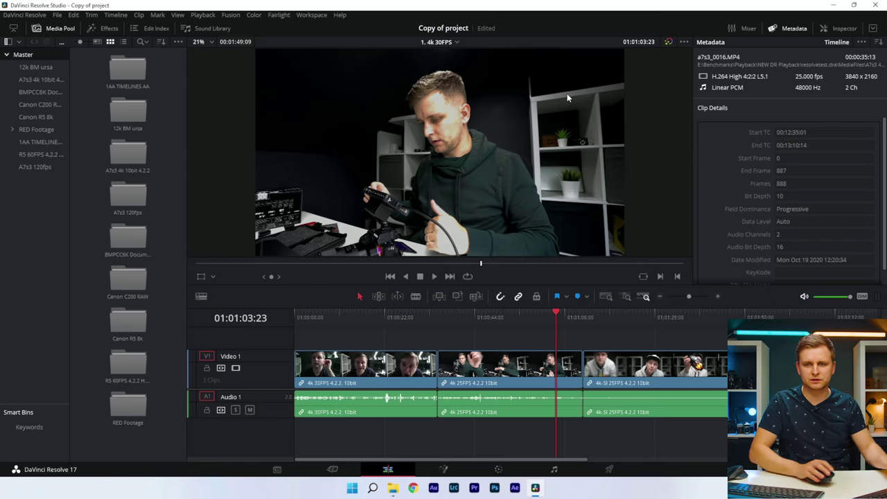
Play the PC timeline from near its start, the middle clip at 01:00:41, and into the third clip.
{"action": "left_click", "coordinate": [310, 318]}
{"action": "key", "text": "space"}
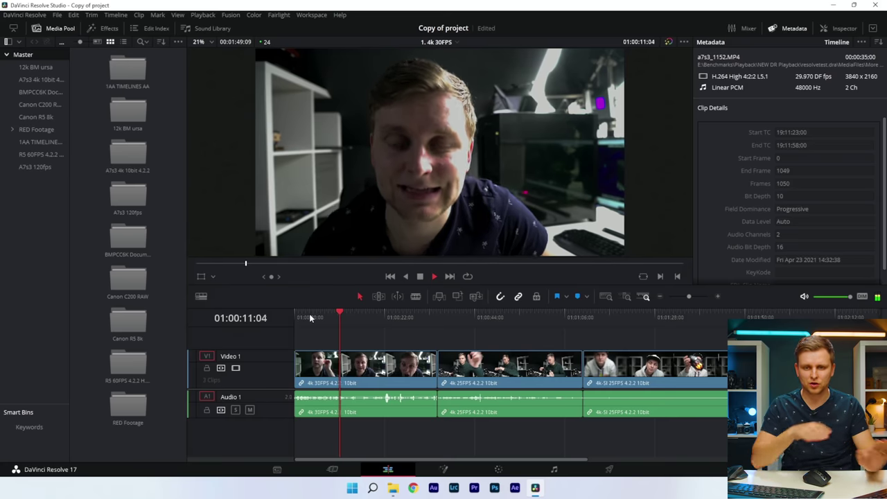
{"action": "left_click", "coordinate": [463, 314]}
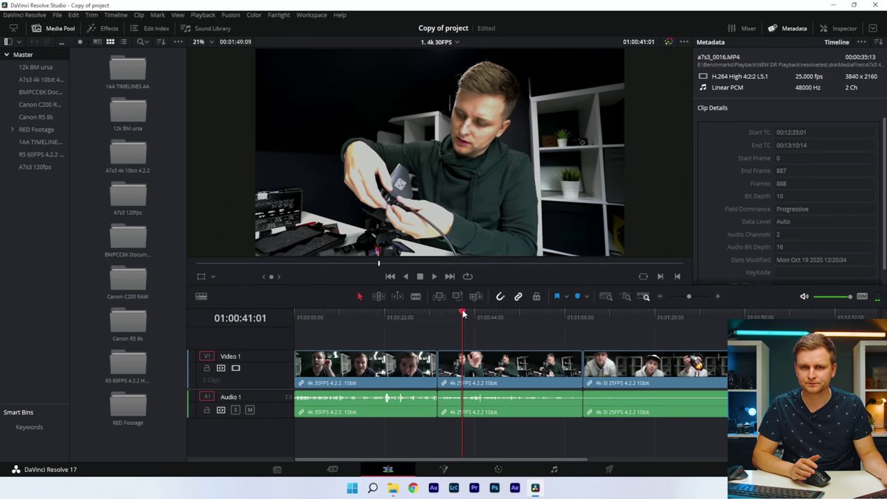
{"action": "key", "text": "space"}
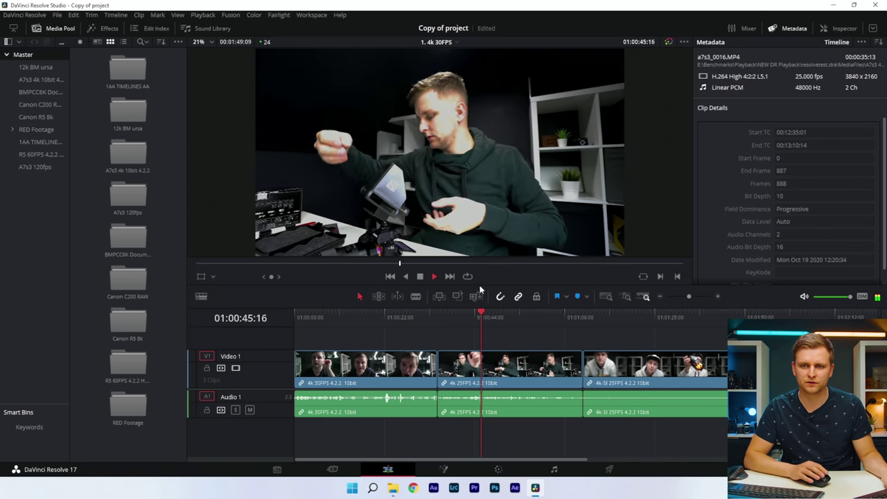
{"action": "left_click", "coordinate": [597, 319]}
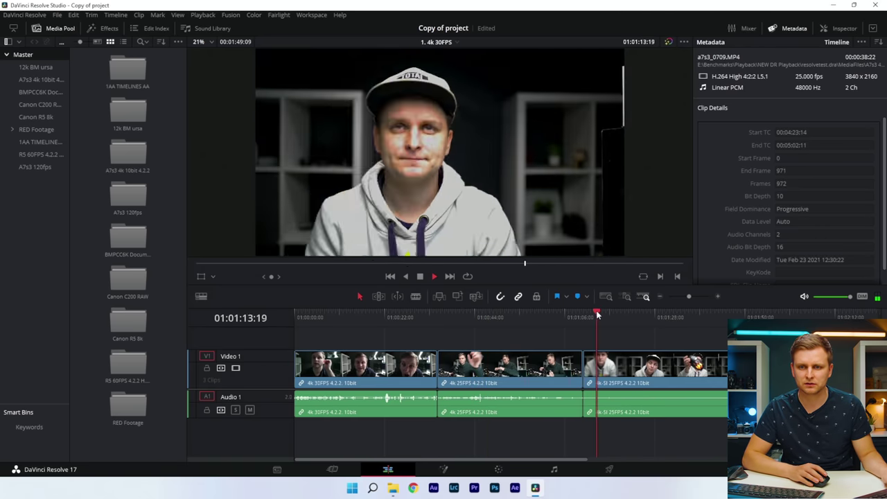
{"action": "left_click", "coordinate": [634, 317]}
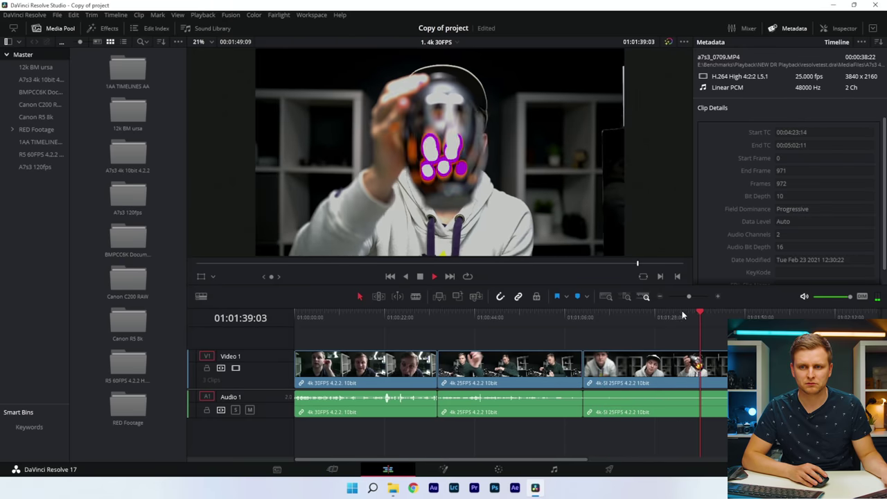
{"action": "left_click", "coordinate": [500, 316]}
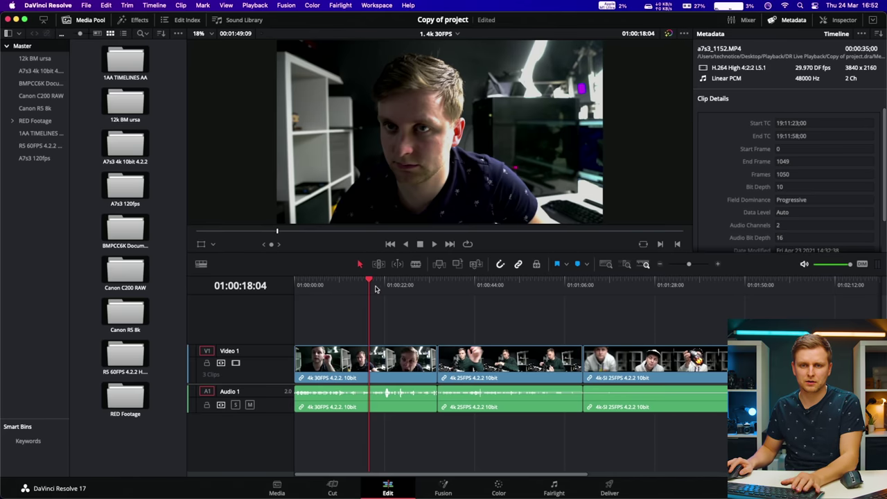
Play the Mac timeline from about 01:00:10, skipping ahead through all three clips to 01:01:14.
{"action": "left_click", "coordinate": [339, 279]}
{"action": "key", "text": "space"}
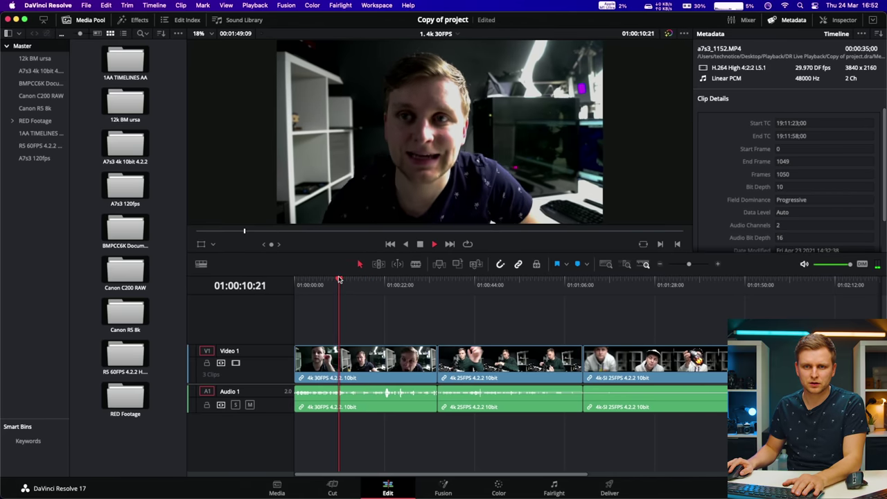
{"action": "left_click", "coordinate": [392, 280]}
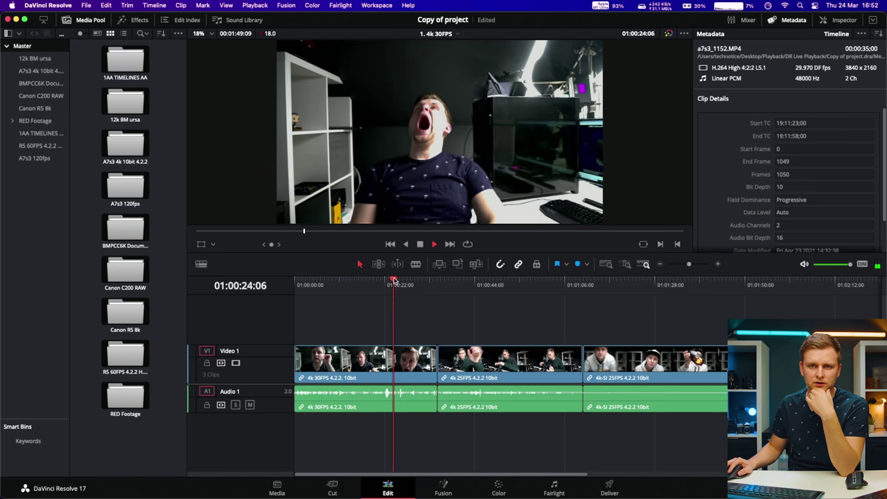
{"action": "left_click", "coordinate": [449, 280]}
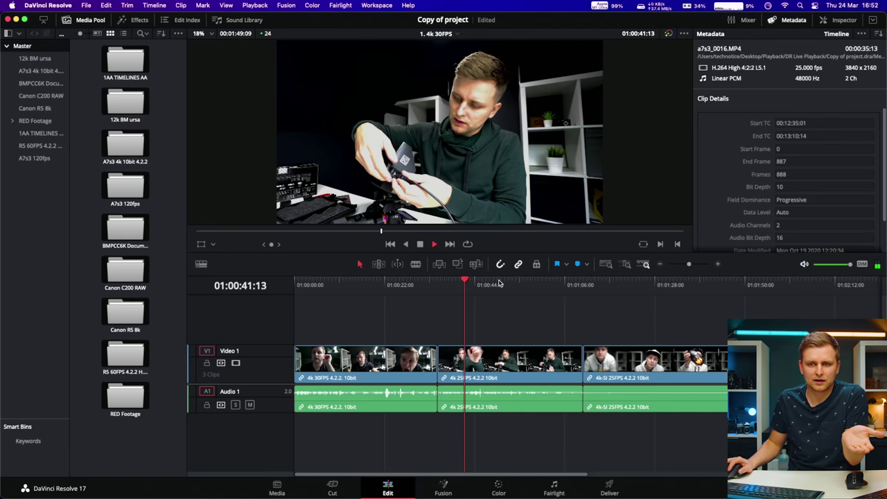
{"action": "left_click", "coordinate": [500, 282]}
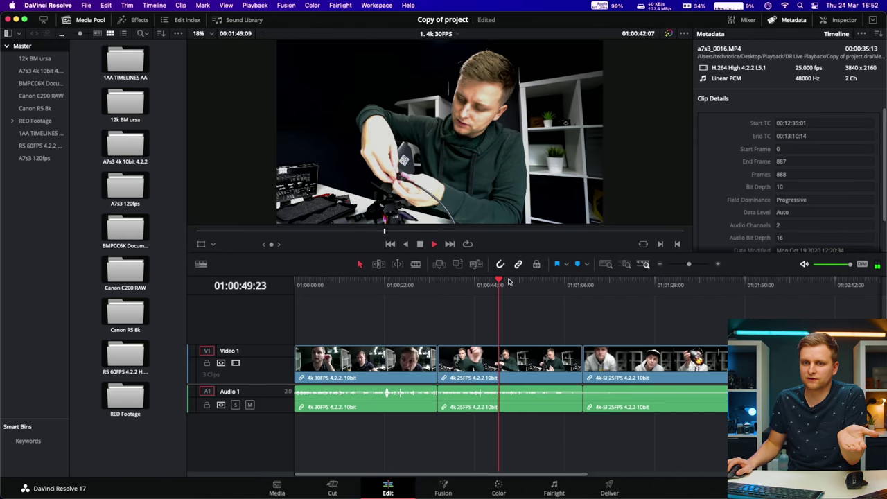
{"action": "left_click", "coordinate": [546, 282]}
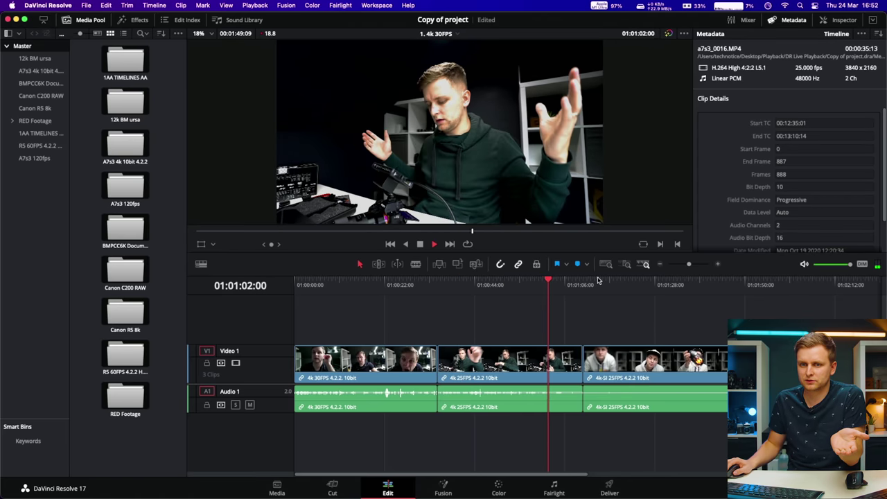
{"action": "left_click", "coordinate": [598, 281]}
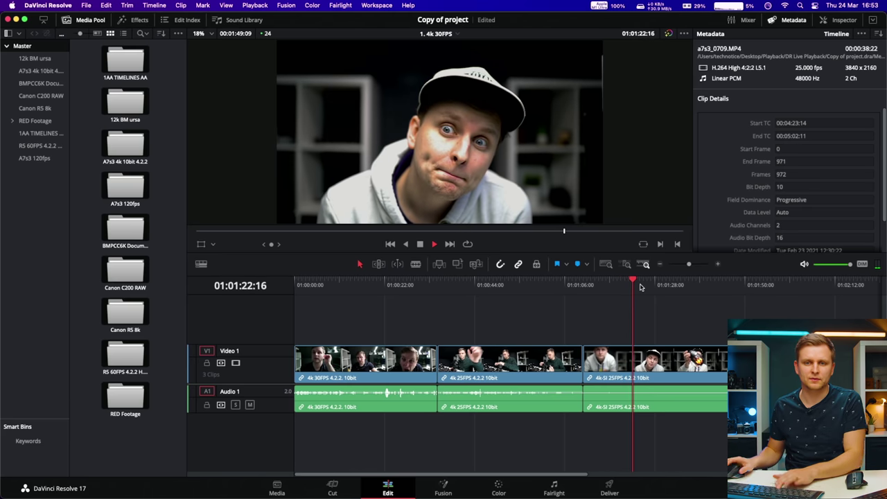
Stop playback and open DaVinci Resolve's Preferences.
{"action": "key", "text": "space"}
{"action": "left_click", "coordinate": [48, 5]}
{"action": "left_click", "coordinate": [54, 38]}
Step through the Memory and GPU, Video and Audio I/O, Video Plugins and Decode Options preferences.
{"action": "left_click", "coordinate": [303, 111]}
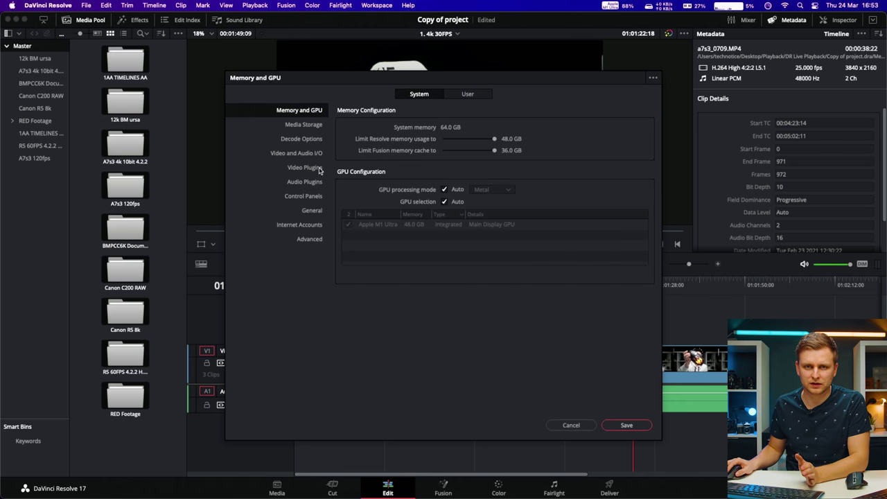
{"action": "left_click", "coordinate": [300, 154]}
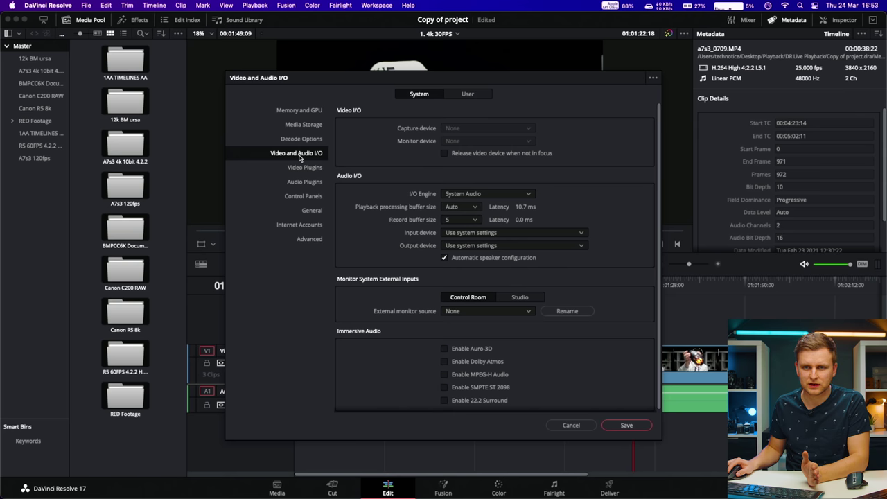
{"action": "left_click", "coordinate": [305, 170]}
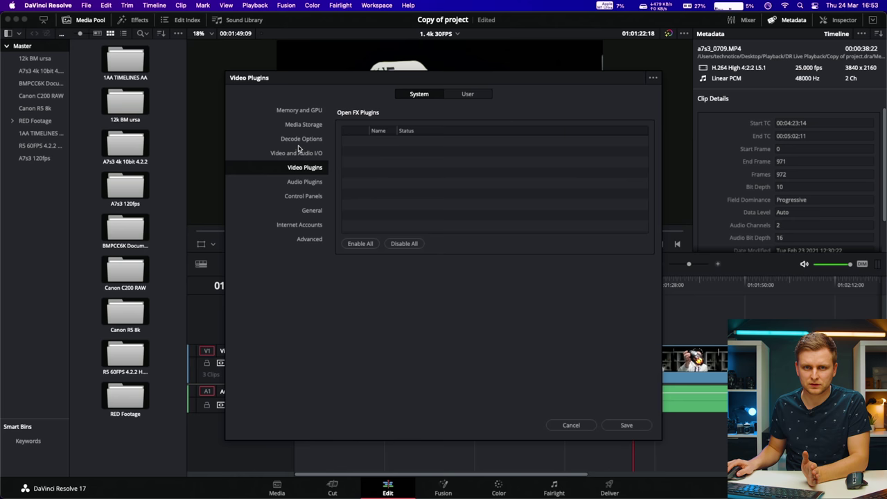
{"action": "left_click", "coordinate": [300, 140]}
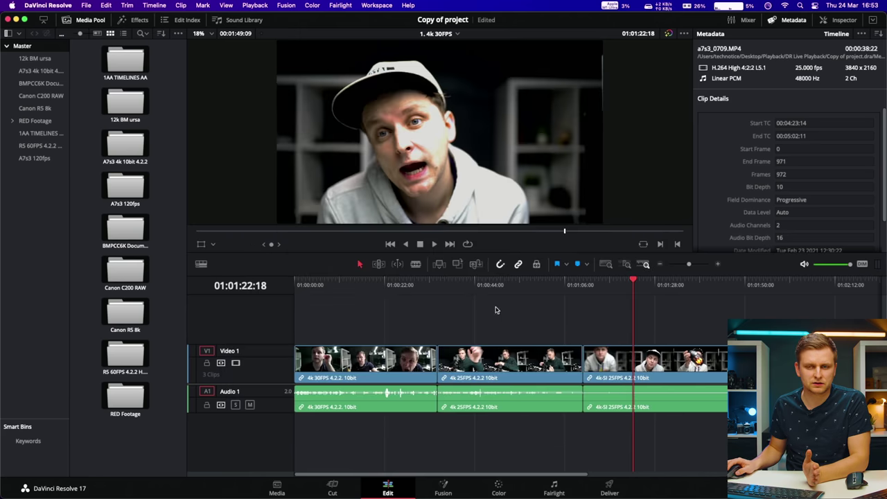
{"action": "left_click", "coordinate": [12, 5]}
{"action": "left_click", "coordinate": [34, 15]}
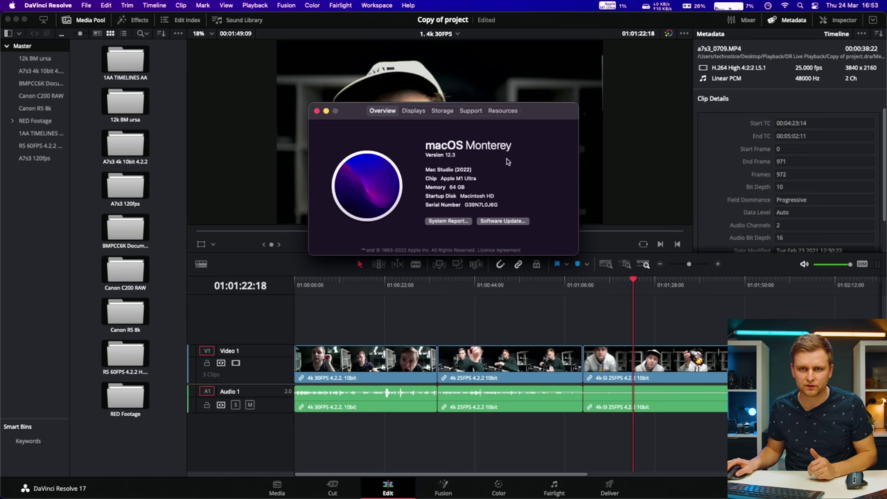
{"action": "left_click", "coordinate": [317, 111]}
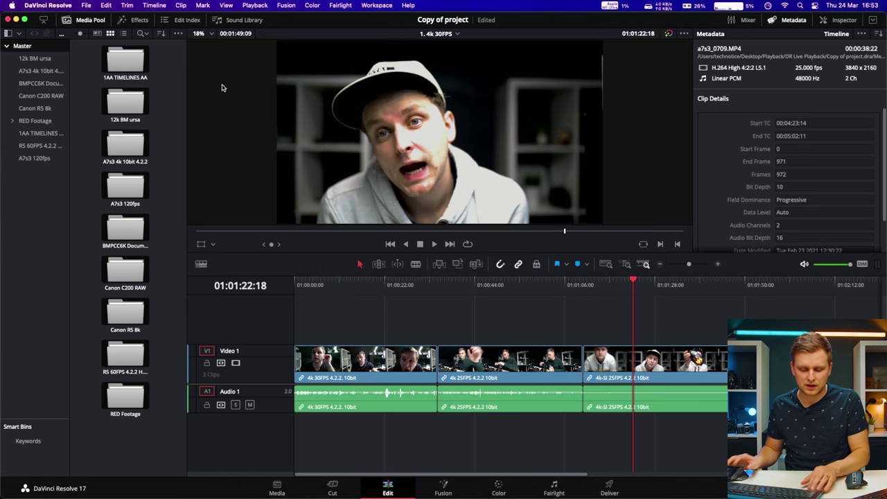
{"action": "key", "text": "super+space"}
{"action": "type", "text": "system"}
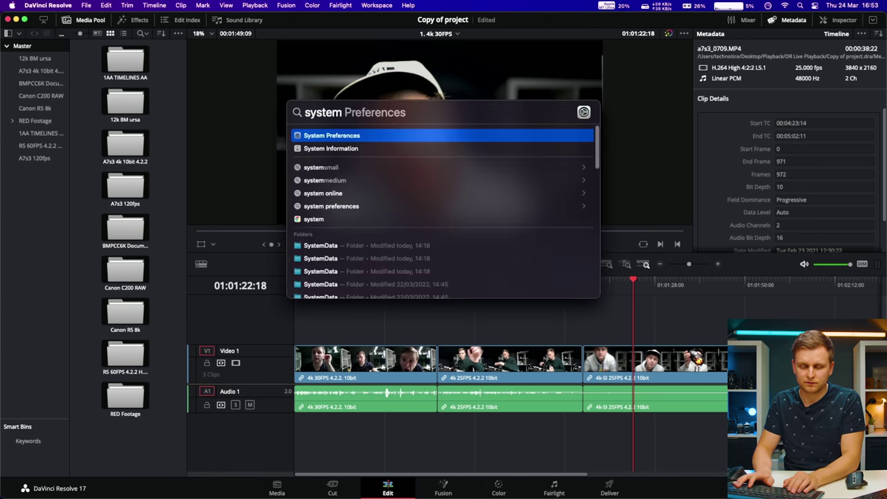
{"action": "key", "text": "Down"}
{"action": "key", "text": "Return"}
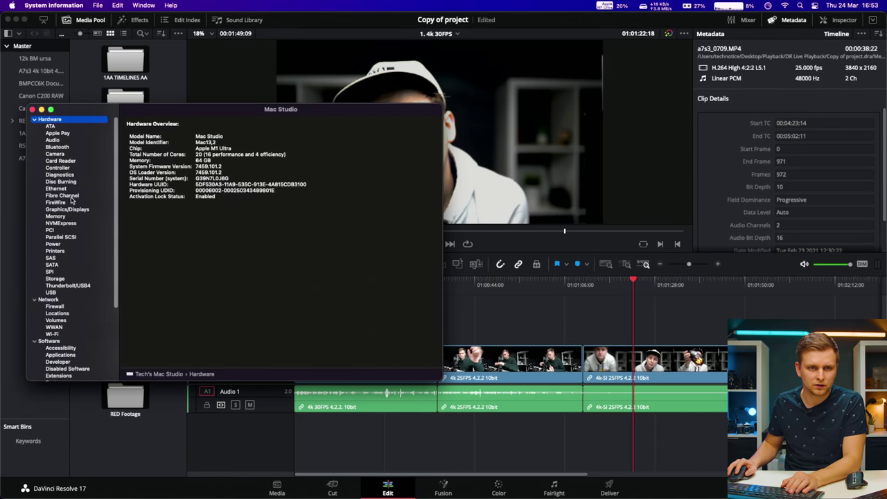
{"action": "left_click", "coordinate": [71, 208]}
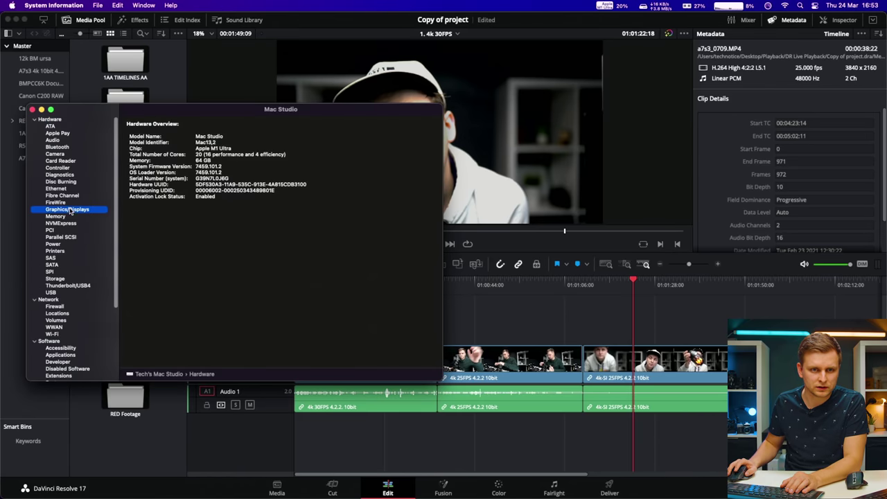
{"action": "left_click", "coordinate": [32, 110]}
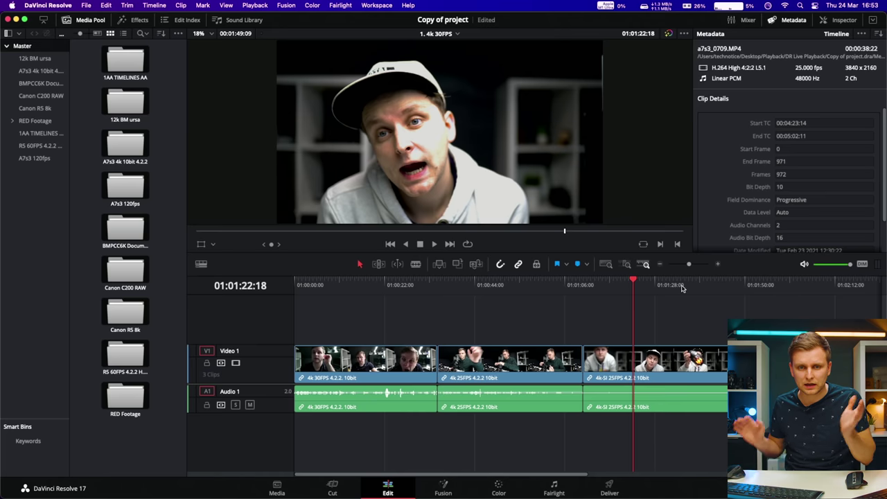
Switch to the 2. 4k 60FPS timeline and scrub through its clips.
{"action": "left_click", "coordinate": [463, 36]}
{"action": "left_click", "coordinate": [443, 55]}
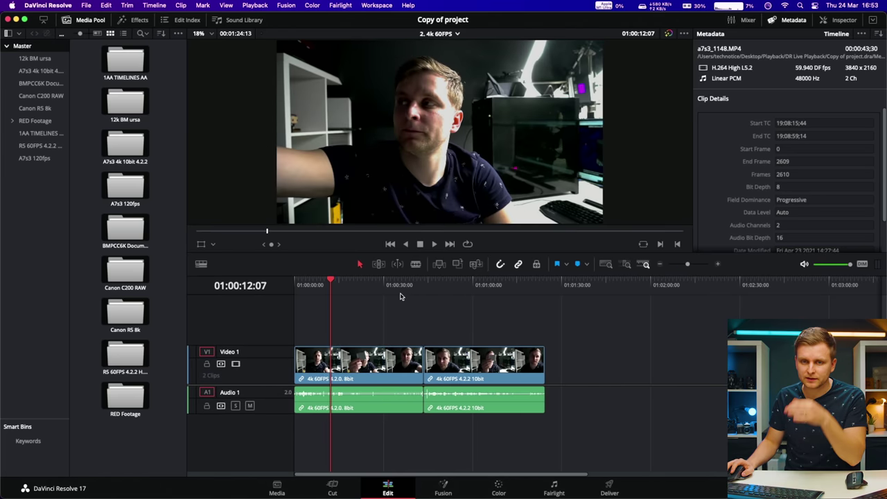
{"action": "left_click_drag", "start_coordinate": [309, 285], "coordinate": [393, 311]}
Shuttle with J/L, play from 01:00:34, and check GPU usage during playback.
{"action": "key", "text": "j"}
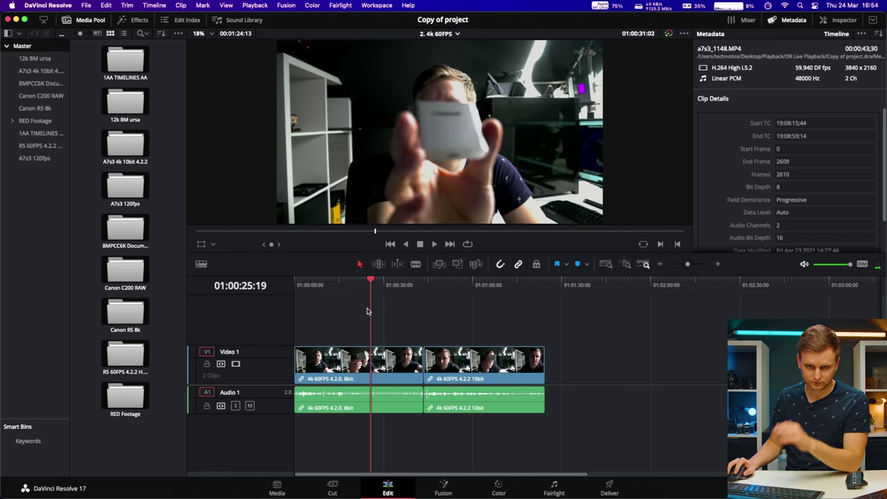
{"action": "key", "text": "l"}
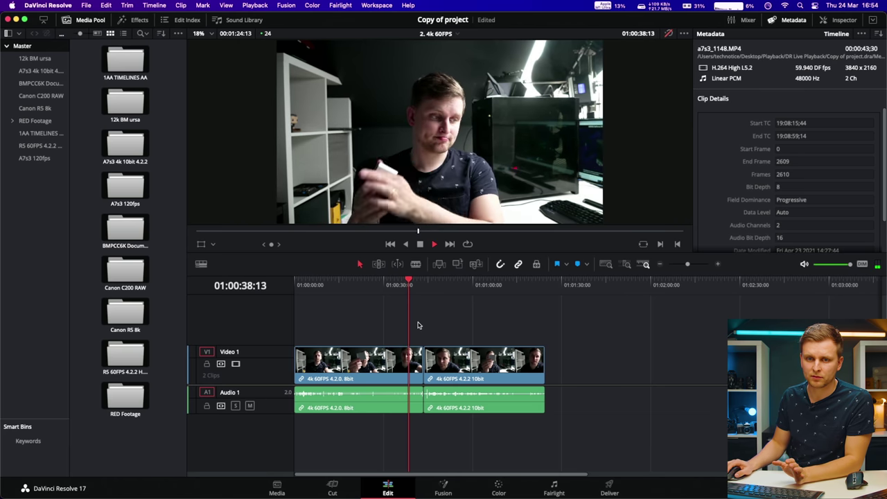
{"action": "left_click_drag", "start_coordinate": [424, 278], "coordinate": [539, 281]}
{"action": "left_click", "coordinate": [398, 280]}
{"action": "key", "text": "space"}
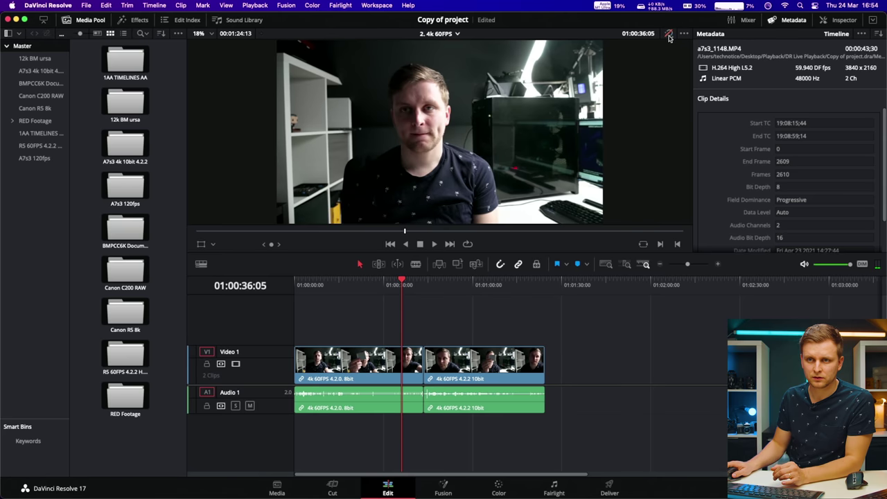
{"action": "key", "text": "space"}
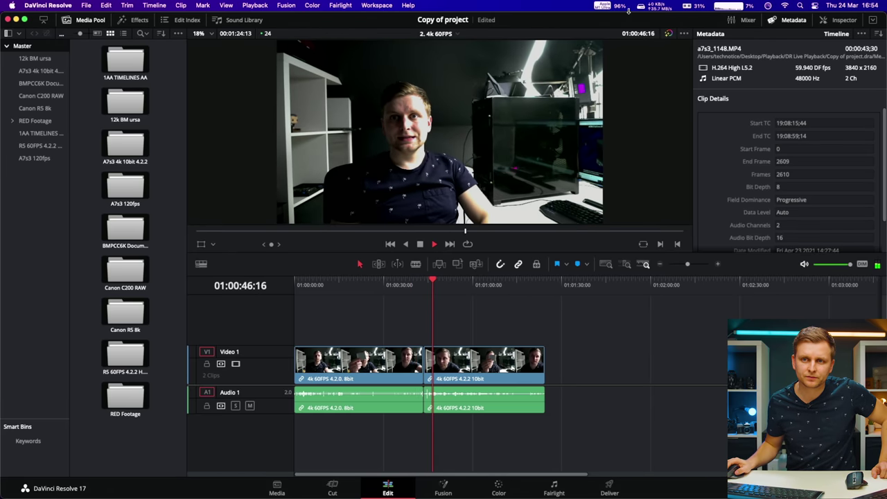
{"action": "left_click", "coordinate": [619, 7]}
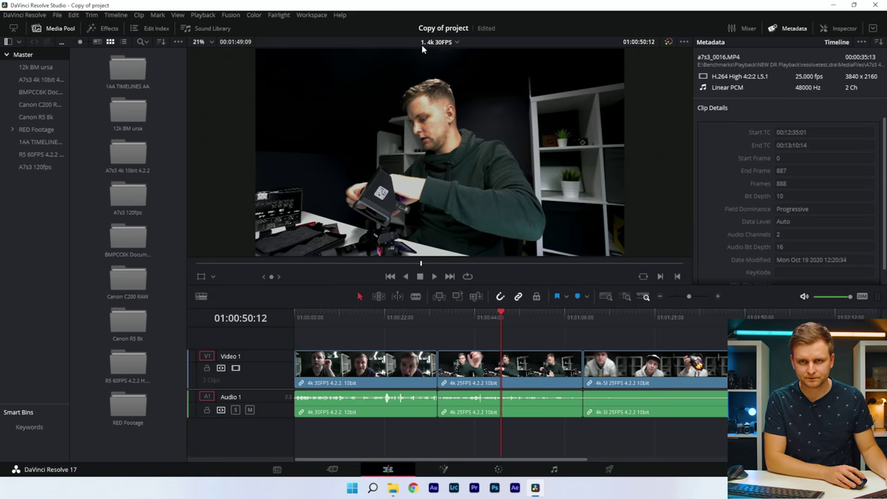
Load the 2. 4k 60FPS timeline, scrub the 8-bit clip, and play from about 01:00:26.
{"action": "left_click", "coordinate": [431, 43]}
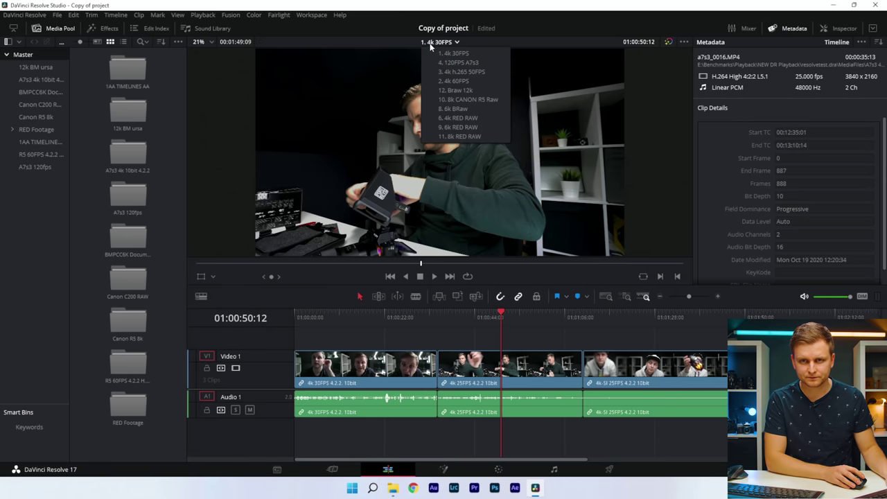
{"action": "left_click", "coordinate": [454, 82]}
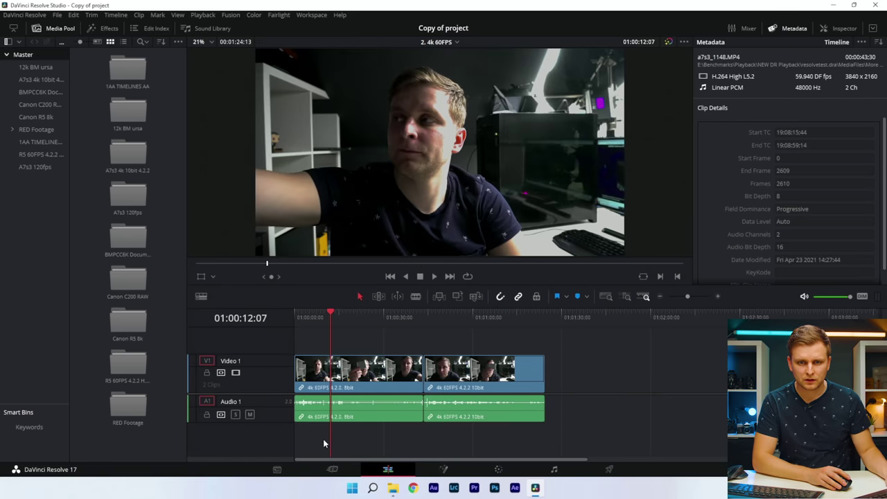
{"action": "left_click_drag", "start_coordinate": [386, 316], "coordinate": [527, 317]}
{"action": "left_click", "coordinate": [464, 315]}
{"action": "left_click_drag", "start_coordinate": [464, 316], "coordinate": [343, 313]}
{"action": "key", "text": "space"}
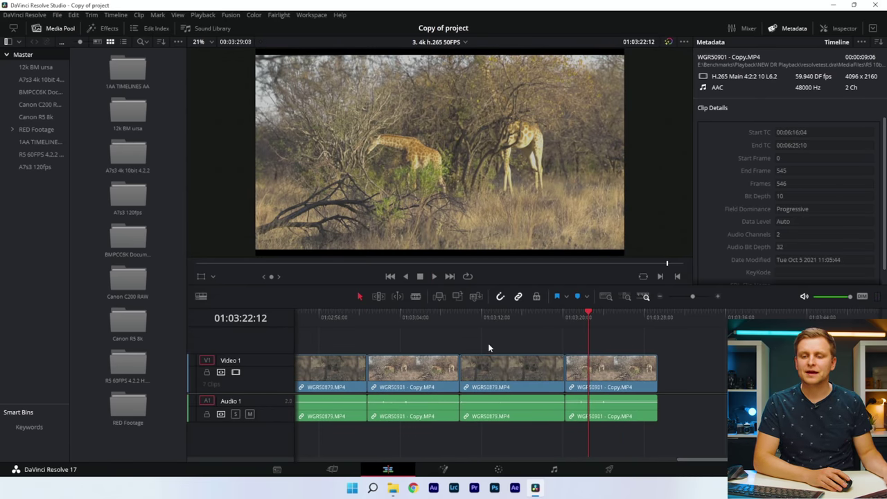
Scrub from 01:02:57 through the hyena clip to the giraffe clip.
{"action": "left_click", "coordinate": [329, 312]}
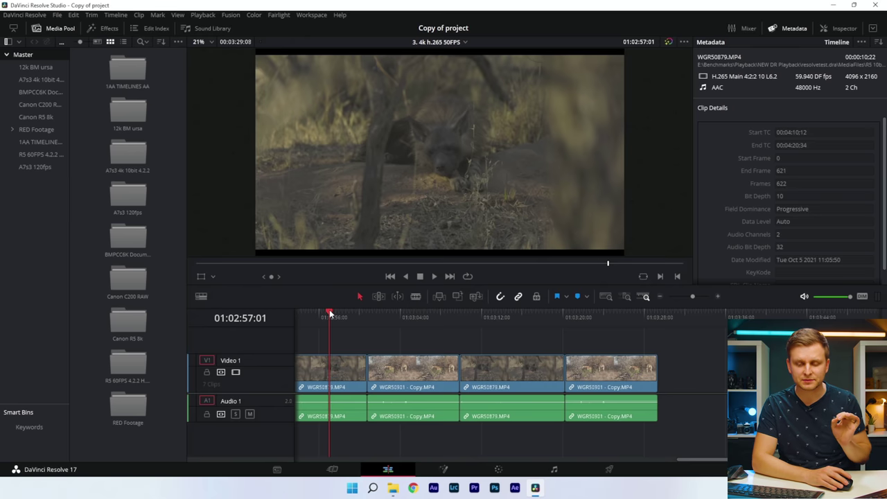
{"action": "left_click_drag", "start_coordinate": [307, 313], "coordinate": [347, 324]}
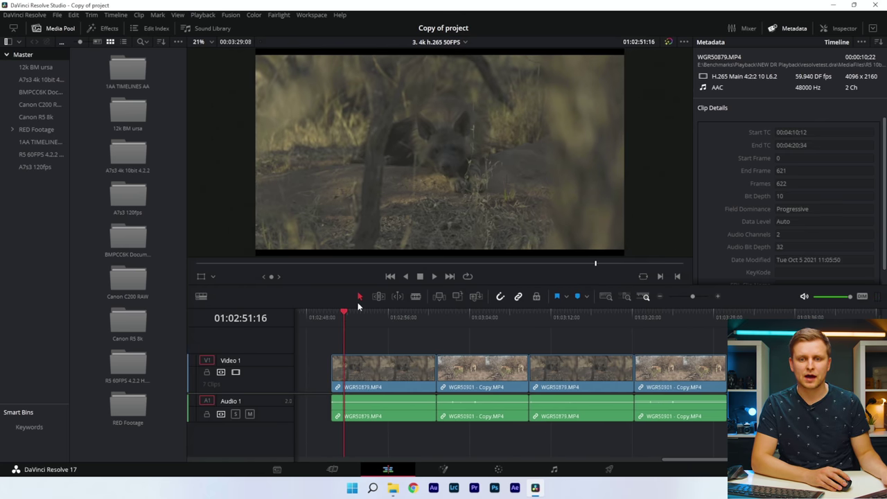
{"action": "left_click_drag", "start_coordinate": [350, 313], "coordinate": [379, 313]}
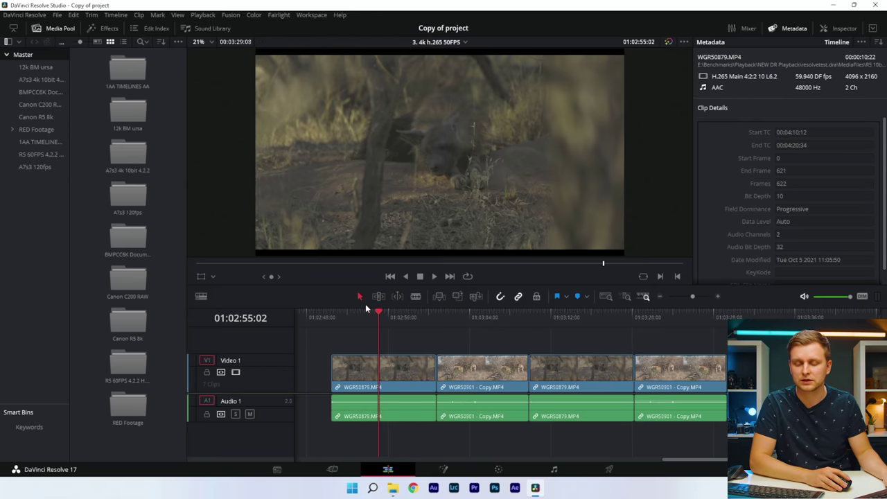
{"action": "left_click_drag", "start_coordinate": [359, 320], "coordinate": [532, 349]}
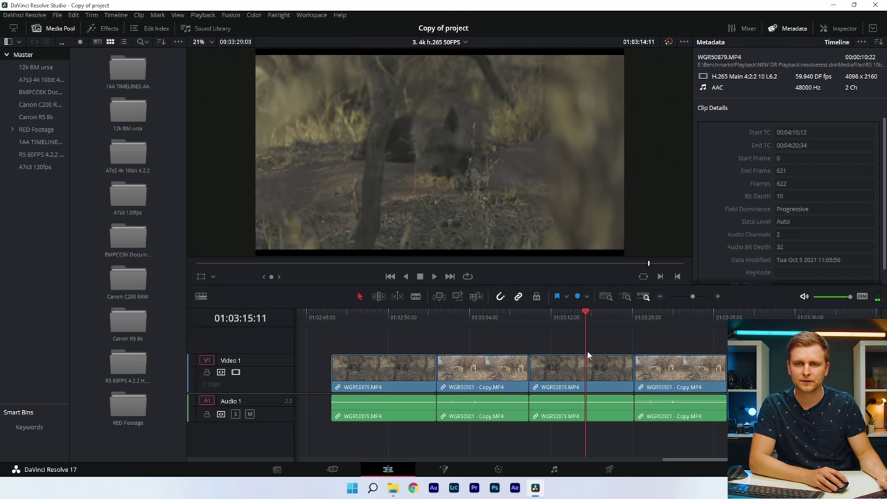
{"action": "left_click_drag", "start_coordinate": [590, 355], "coordinate": [403, 349]}
Play from about 01:02:58, toggling the colour grades during playback, then restart playback.
{"action": "key", "text": "space"}
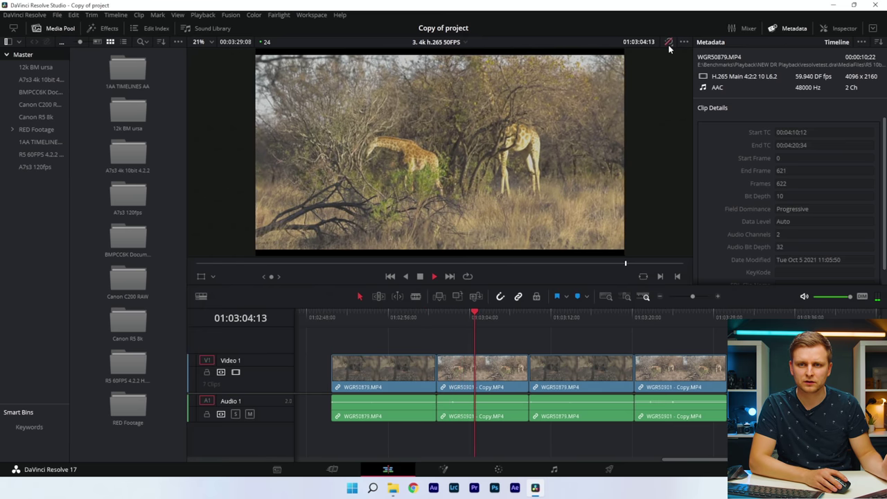
{"action": "left_click", "coordinate": [669, 43]}
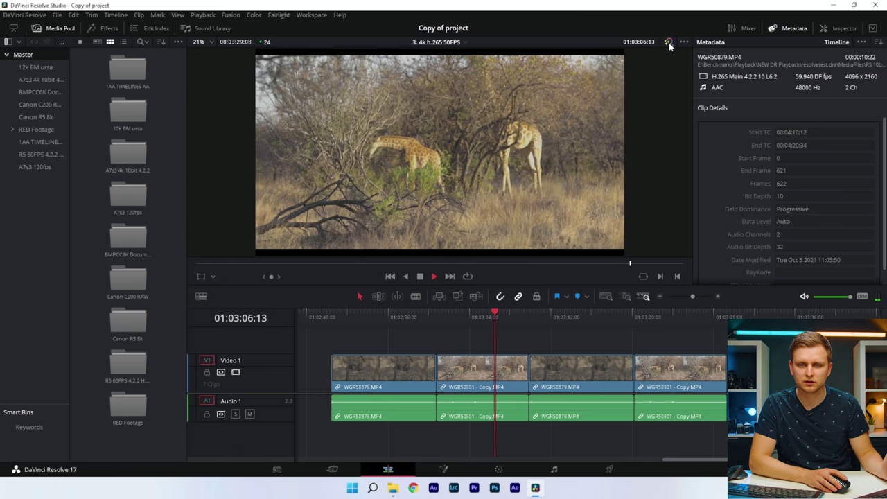
{"action": "key", "text": "space"}
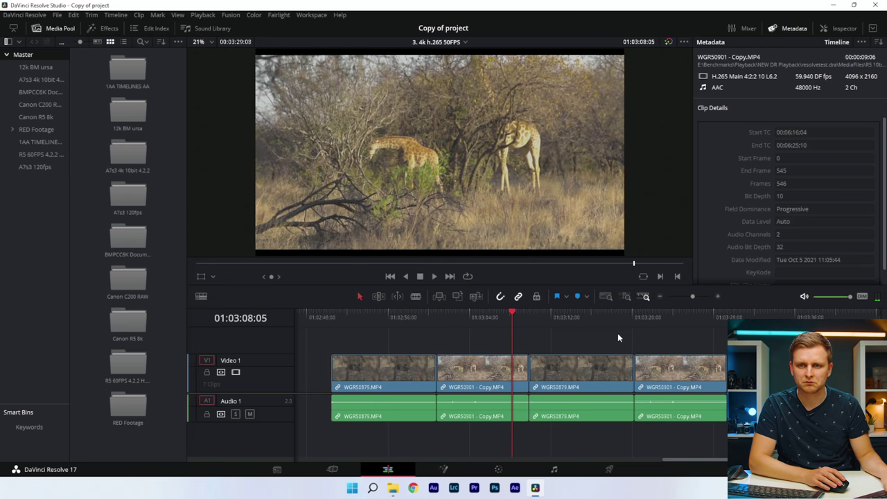
{"action": "key", "text": "space"}
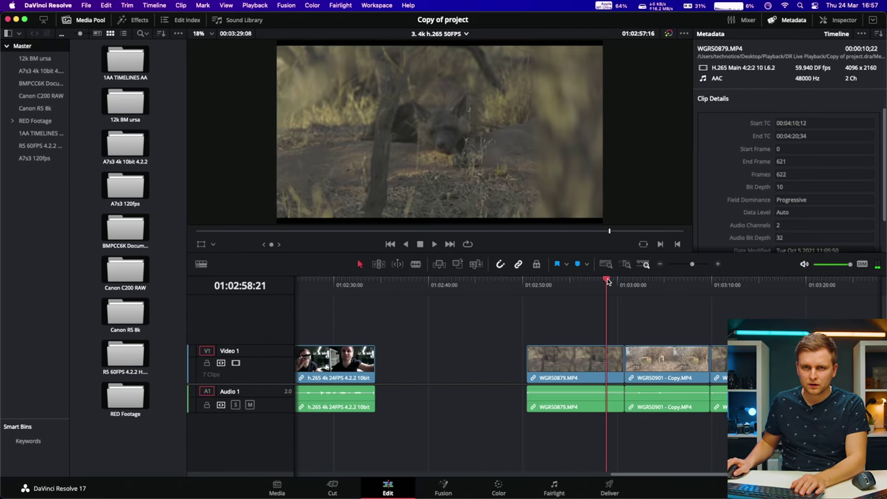
Scrub the 50FPS timeline to the giraffe clip near 01:03:08 and the later WGR clips.
{"action": "left_click_drag", "start_coordinate": [624, 283], "coordinate": [602, 311]}
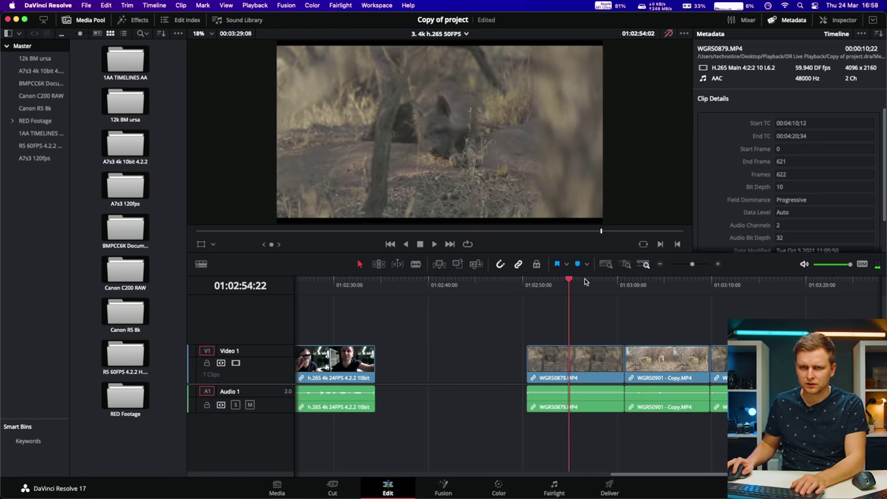
{"action": "left_click_drag", "start_coordinate": [587, 292], "coordinate": [740, 306]}
{"action": "scroll", "coordinate": [652, 311], "scroll_direction": "right", "scroll_amount": 5}
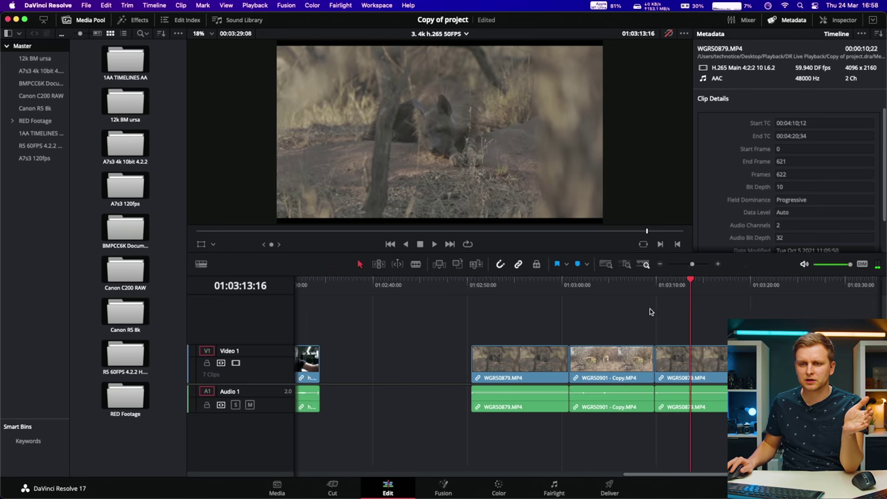
{"action": "left_click_drag", "start_coordinate": [689, 286], "coordinate": [499, 305]}
Bypass the colour grades, play from 01:02:57 and stop, then open and close the Apple menu.
{"action": "left_click", "coordinate": [668, 34]}
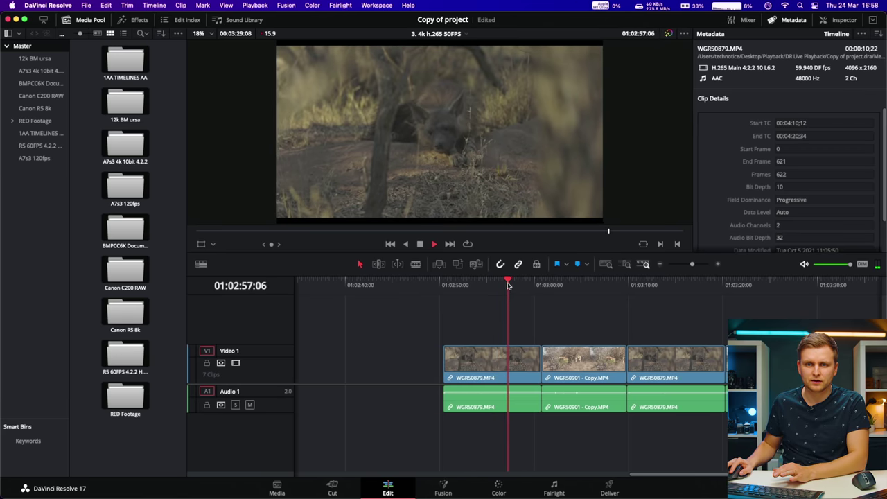
{"action": "left_click_drag", "start_coordinate": [508, 286], "coordinate": [514, 285]}
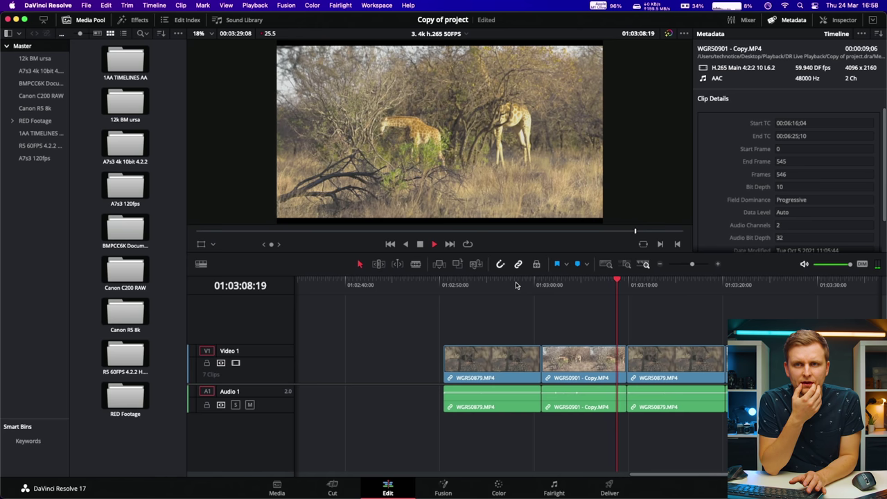
{"action": "key", "text": "space"}
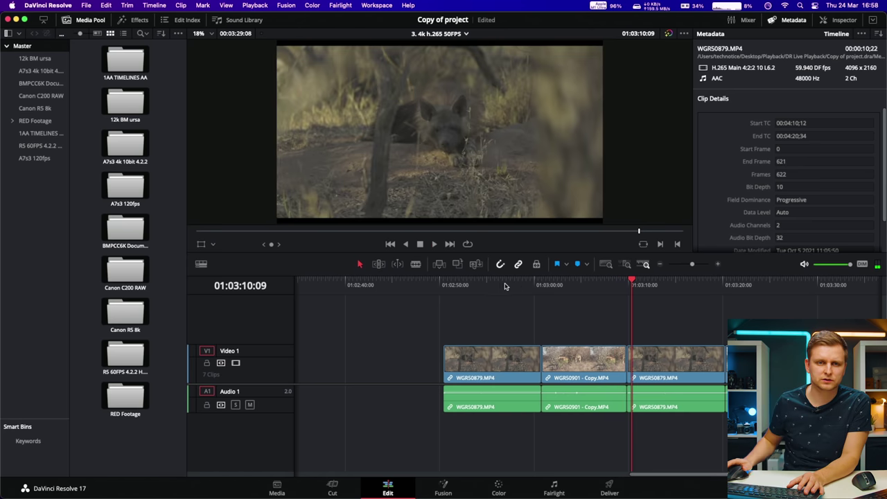
{"action": "left_click", "coordinate": [14, 5]}
{"action": "left_click", "coordinate": [13, 5]}
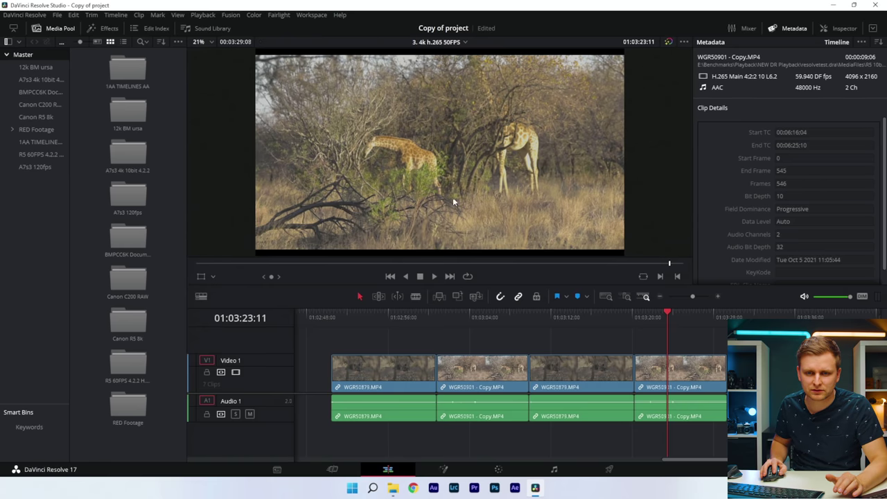
Move the playhead to about 01:02:57, then back to about 01:02:54.
{"action": "left_click_drag", "start_coordinate": [387, 316], "coordinate": [469, 355]}
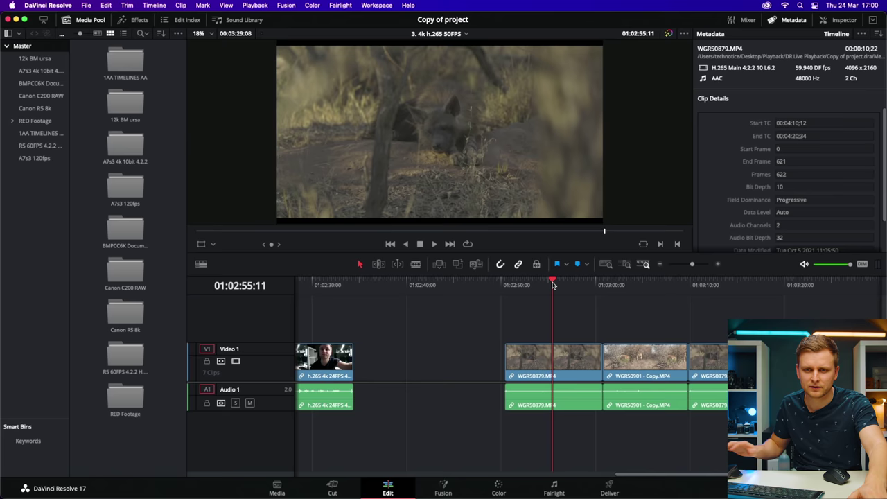
{"action": "left_click_drag", "start_coordinate": [553, 285], "coordinate": [585, 301]}
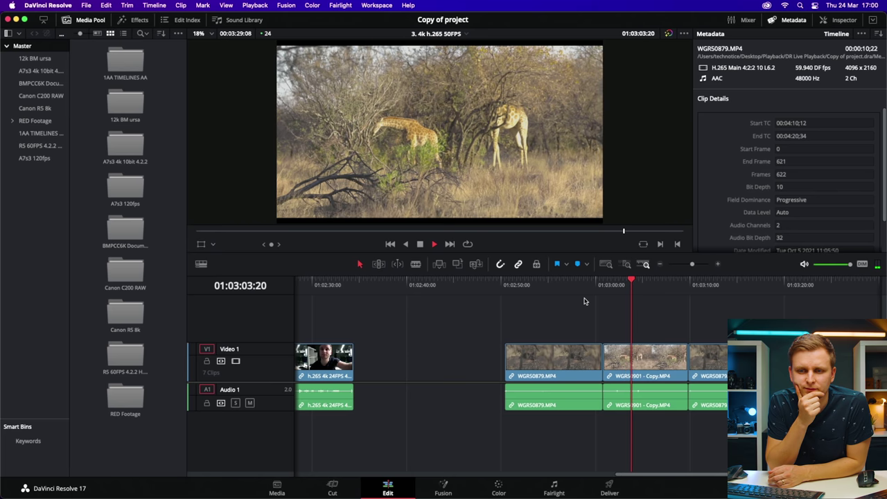
Stop at 01:03:07 and inspect the LUT 1, Curves and NR nodes on the Color page.
{"action": "key", "text": "space"}
{"action": "key", "text": "space"}
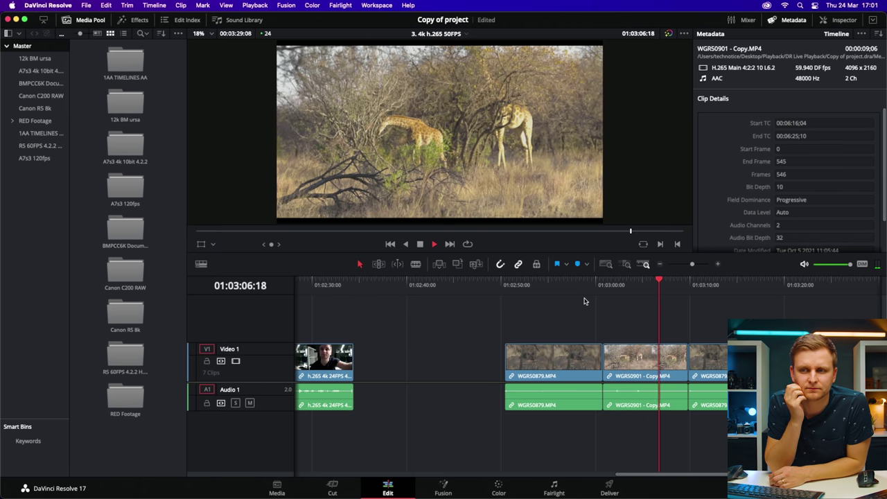
{"action": "key", "text": "space"}
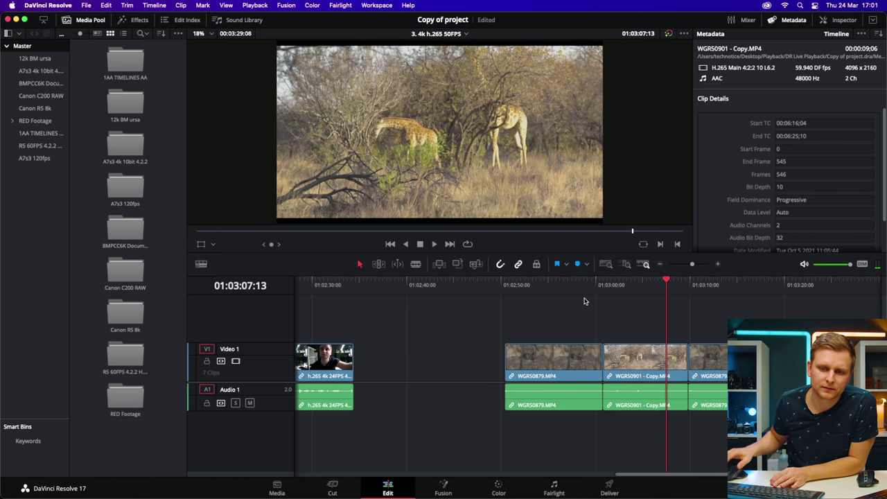
{"action": "left_click", "coordinate": [513, 488]}
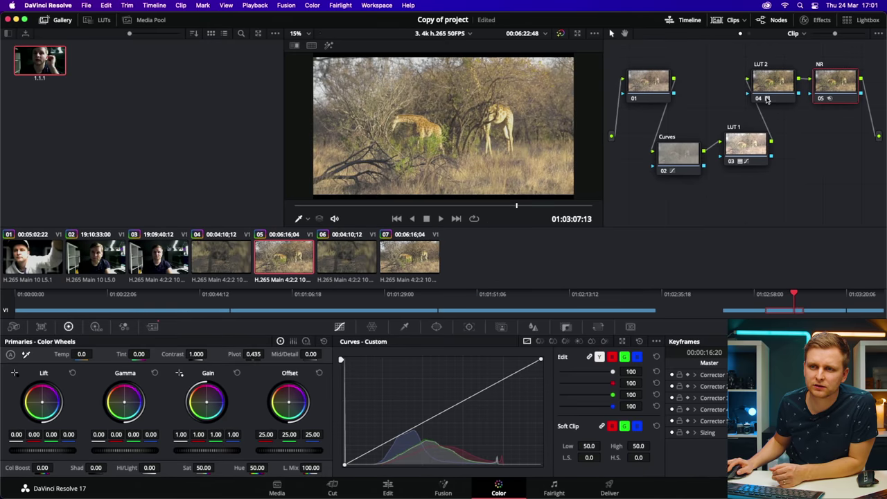
{"action": "left_click", "coordinate": [746, 143]}
{"action": "left_click", "coordinate": [685, 159]}
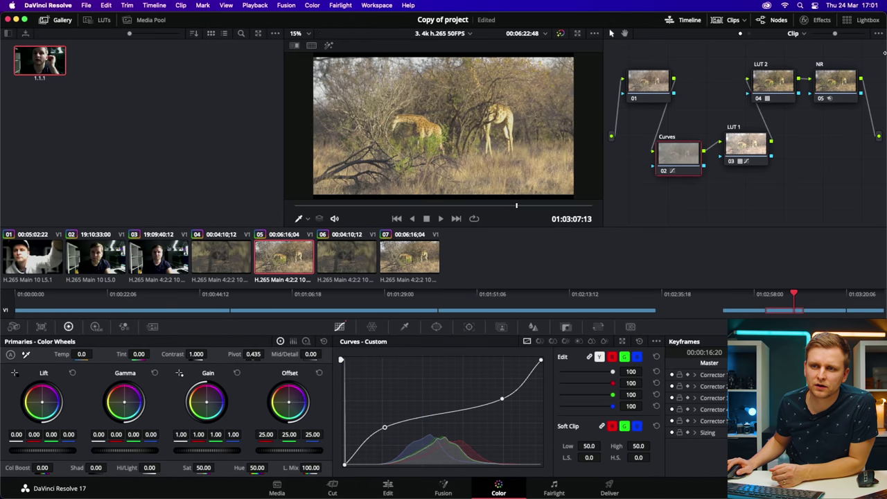
{"action": "left_click", "coordinate": [839, 82]}
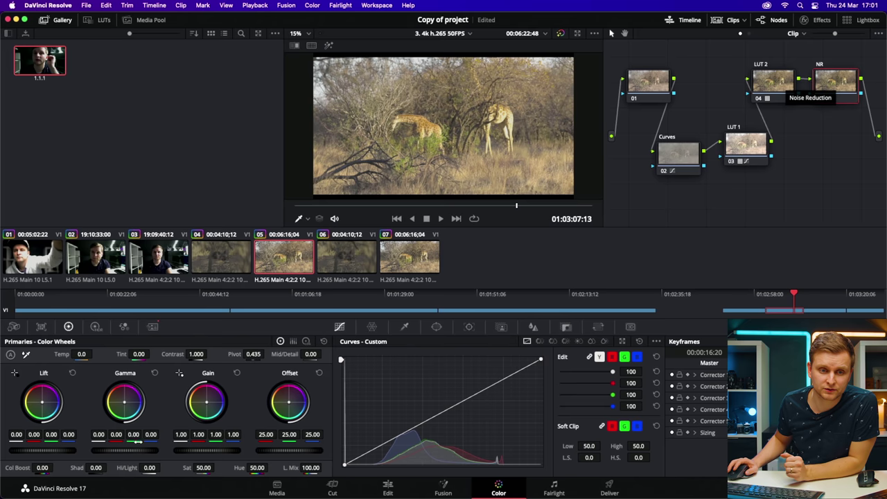
View the noise reduction settings, move the NR node down, replay the giraffe clip, and return to Edit.
{"action": "left_click", "coordinate": [153, 327]}
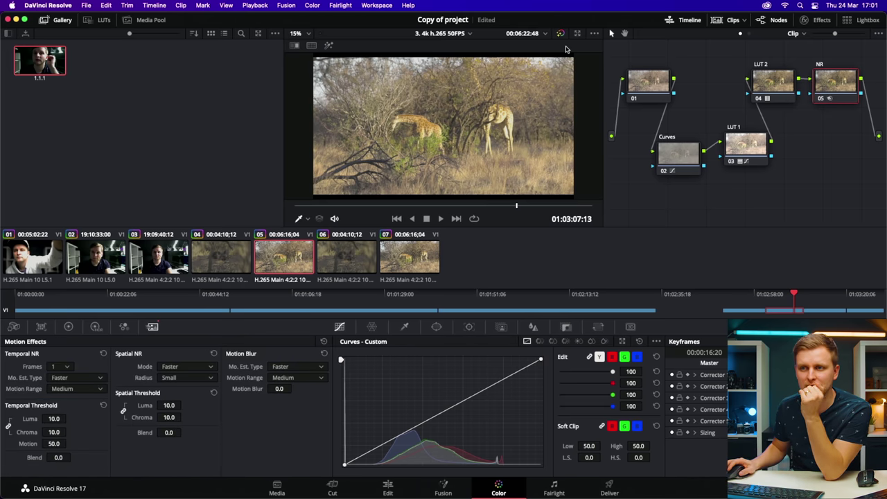
{"action": "left_click_drag", "start_coordinate": [854, 82], "coordinate": [847, 137]}
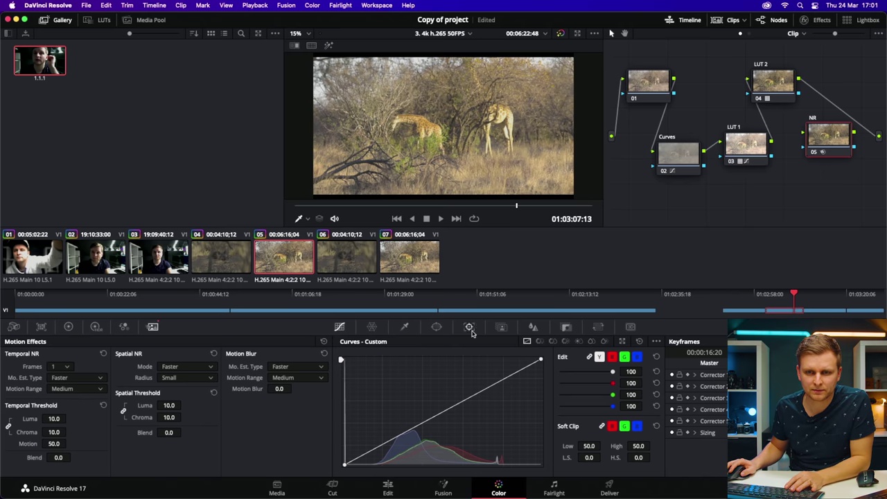
{"action": "key", "text": "space"}
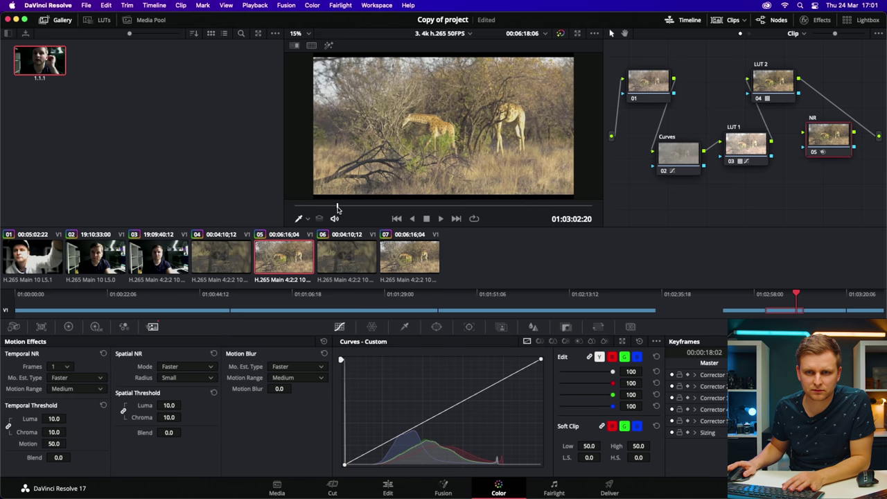
{"action": "left_click", "coordinate": [338, 206]}
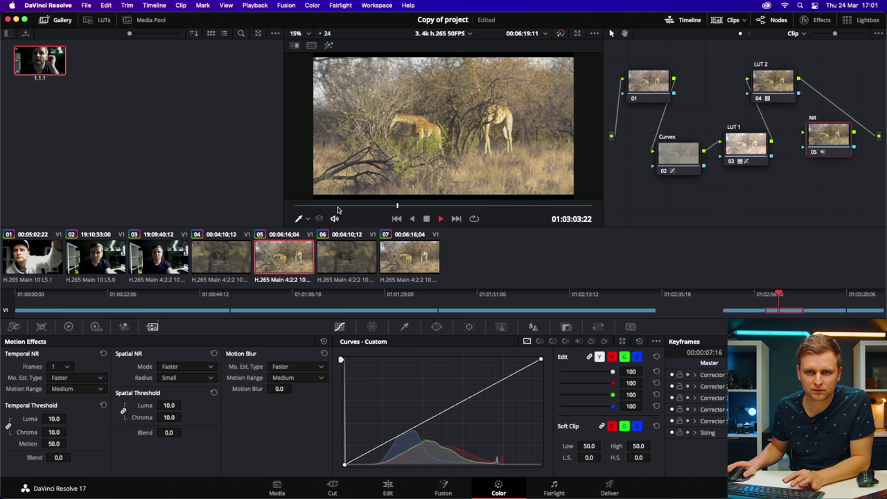
{"action": "left_click", "coordinate": [388, 488]}
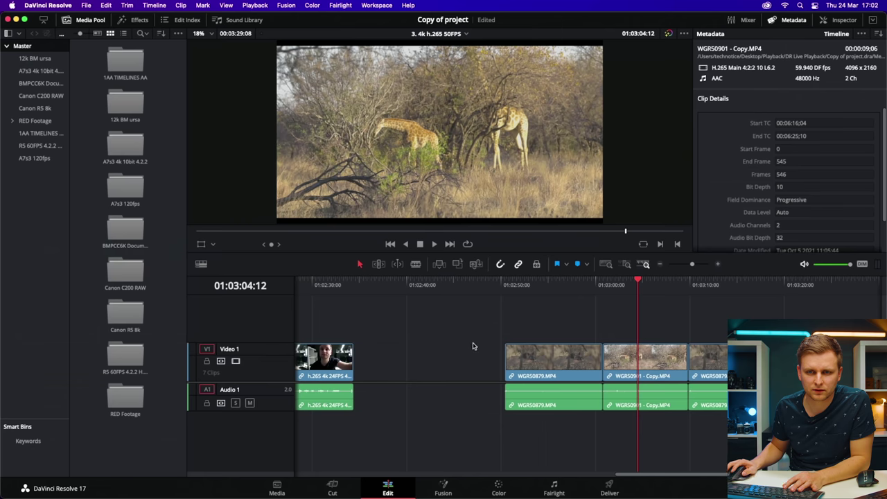
Scrub back and forth through the giraffe clip, then load the 4. 120FPS A7s3 timeline.
{"action": "left_click", "coordinate": [619, 284]}
{"action": "left_click_drag", "start_coordinate": [620, 284], "coordinate": [604, 284]}
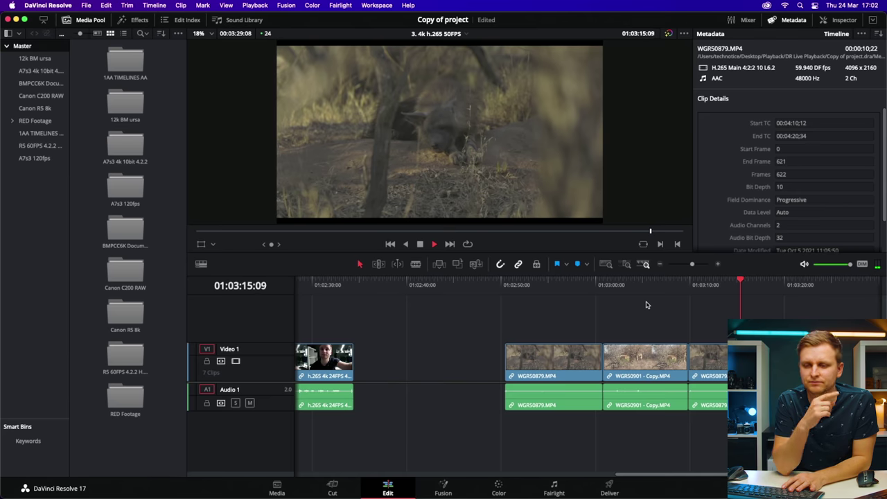
{"action": "left_click", "coordinate": [613, 284]}
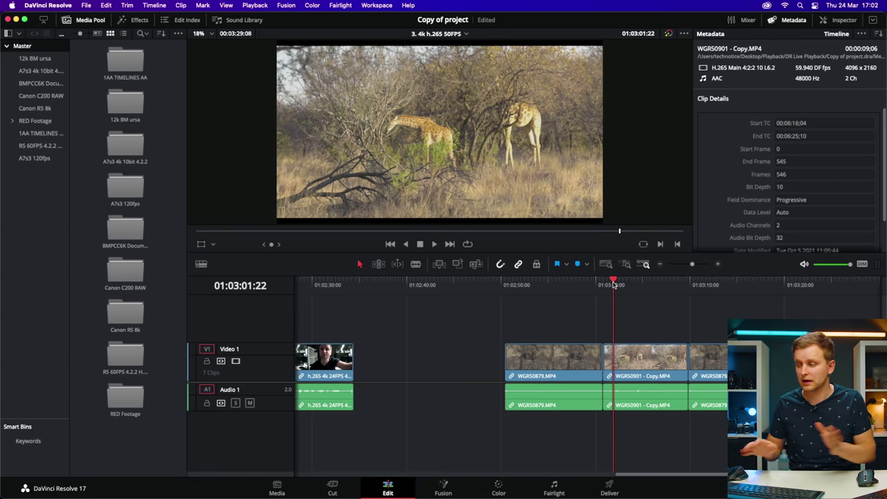
{"action": "left_click_drag", "start_coordinate": [614, 284], "coordinate": [643, 284]}
{"action": "left_click", "coordinate": [466, 34]}
{"action": "left_click", "coordinate": [448, 44]}
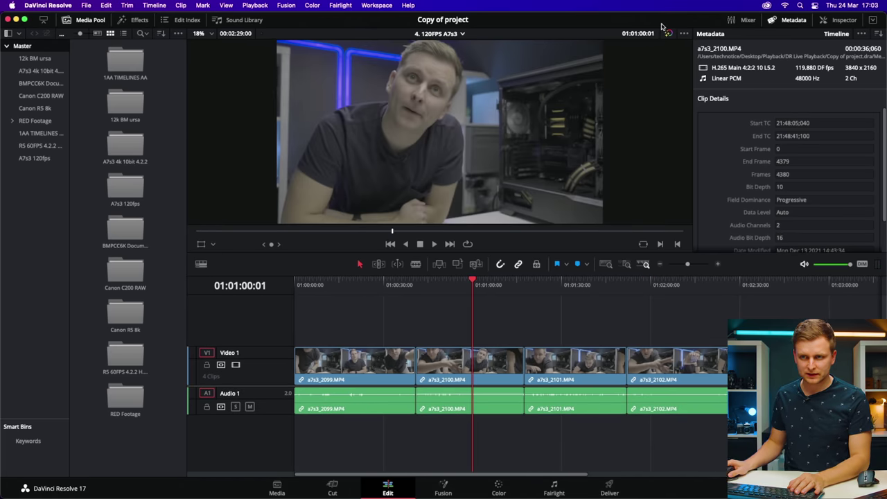
Bypass the grades, scrub into the third clip, select a7s3_2102, and start playback.
{"action": "left_click", "coordinate": [670, 33]}
{"action": "mouse_move", "coordinate": [368, 281]}
{"action": "left_mouse_down"}
{"action": "mouse_move", "coordinate": [320, 284]}
{"action": "mouse_move", "coordinate": [407, 288]}
{"action": "mouse_move", "coordinate": [296, 284]}
{"action": "mouse_move", "coordinate": [388, 286]}
{"action": "mouse_move", "coordinate": [379, 286]}
{"action": "left_mouse_up"}
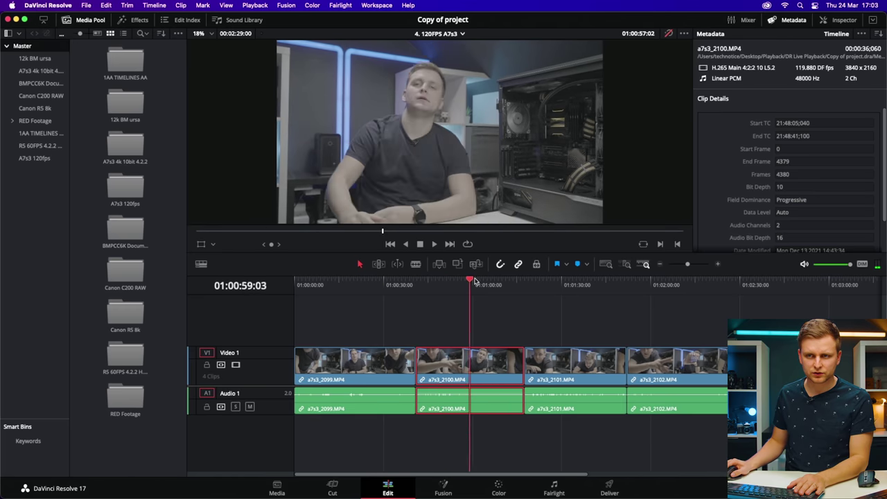
{"action": "left_click_drag", "start_coordinate": [482, 283], "coordinate": [429, 290]}
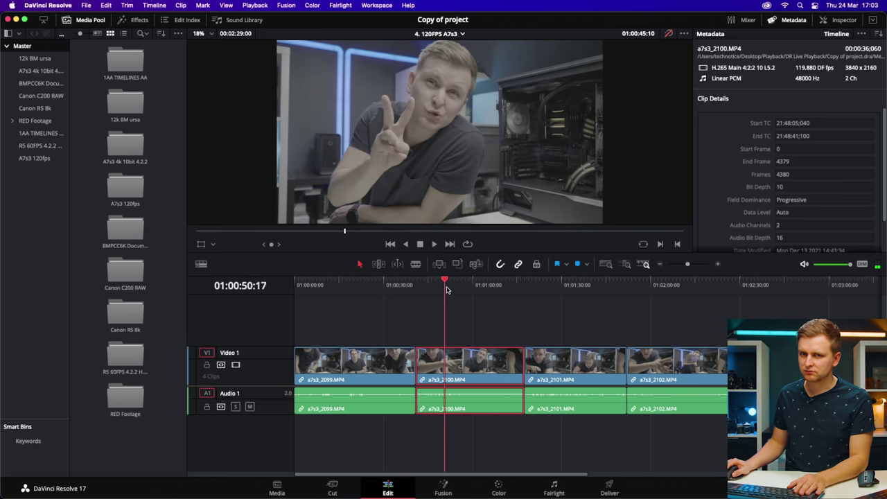
{"action": "left_click_drag", "start_coordinate": [482, 291], "coordinate": [578, 291]}
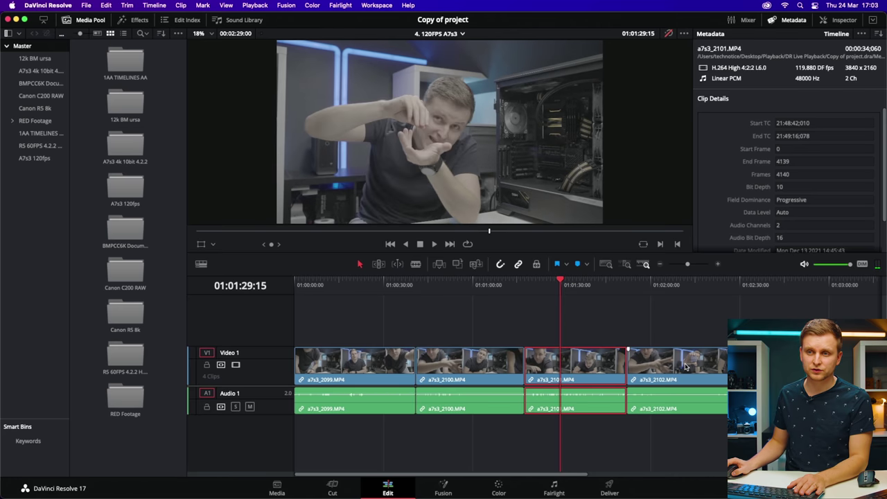
{"action": "left_click", "coordinate": [686, 367]}
{"action": "left_click_drag", "start_coordinate": [561, 281], "coordinate": [368, 317]}
{"action": "key", "text": "space"}
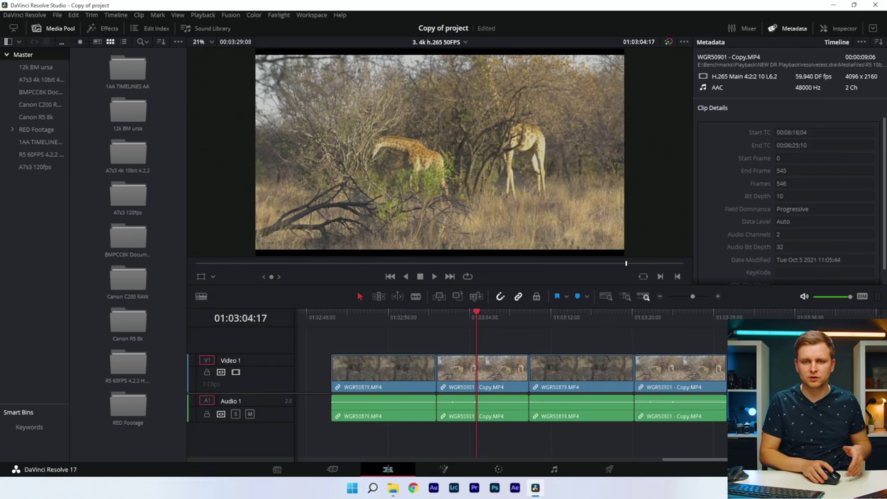
Load the 4. 120FPS A7s3 timeline and play and scrub through its first clip.
{"action": "left_click", "coordinate": [440, 43]}
{"action": "left_click", "coordinate": [467, 82]}
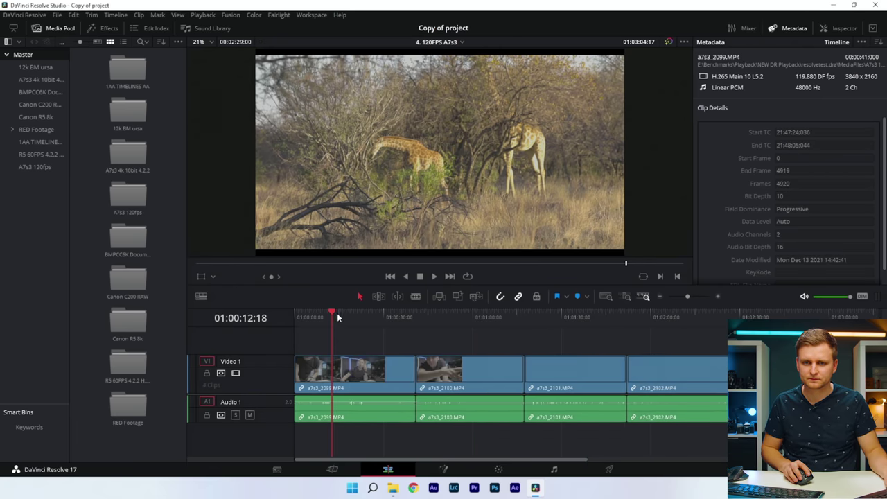
{"action": "left_click", "coordinate": [377, 314]}
{"action": "key", "text": "space"}
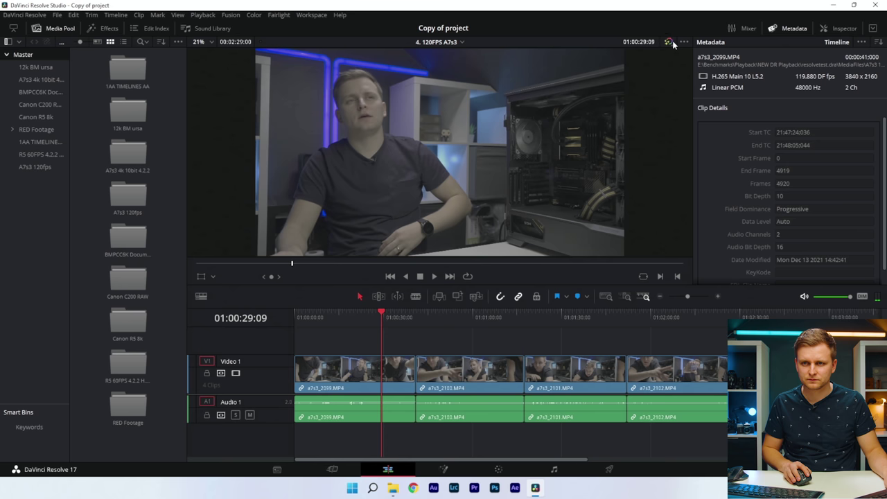
{"action": "left_click_drag", "start_coordinate": [384, 317], "coordinate": [451, 328]}
Restart playback near the timeline start, then jump ahead into the second clip.
{"action": "left_click_drag", "start_coordinate": [360, 321], "coordinate": [325, 321]}
{"action": "left_click", "coordinate": [434, 324]}
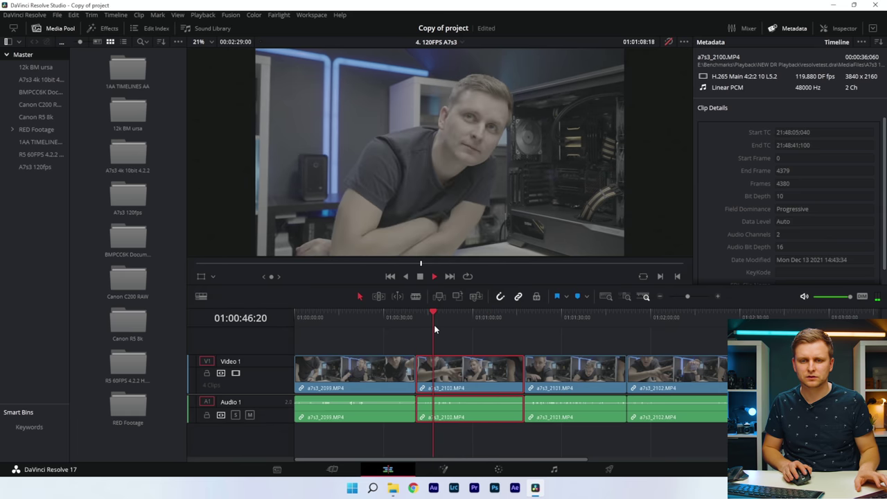
{"action": "left_click", "coordinate": [313, 311]}
{"action": "key", "text": "space"}
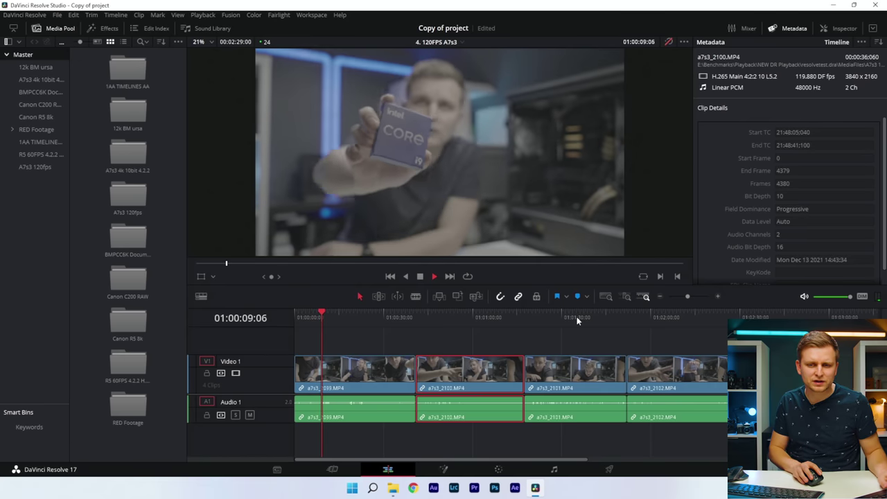
{"action": "left_click", "coordinate": [426, 314]}
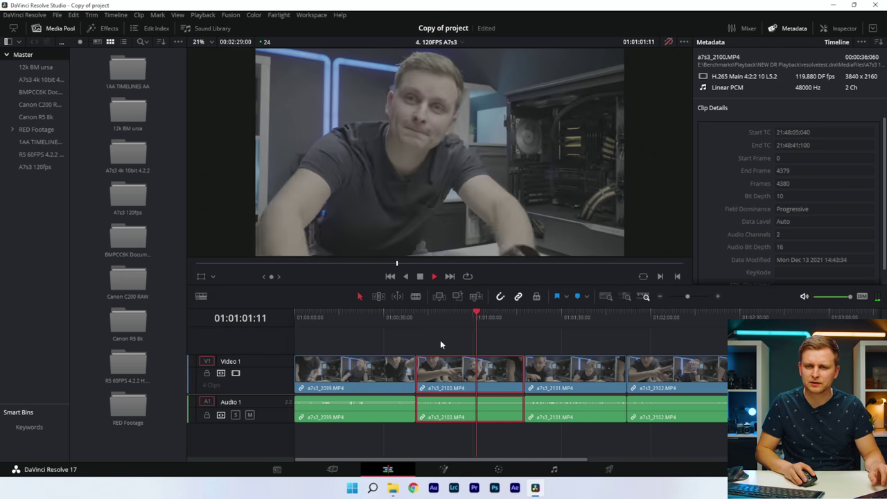
Play from 01:00:47:14, then restart playback from about the 50-second mark.
{"action": "left_click", "coordinate": [435, 312]}
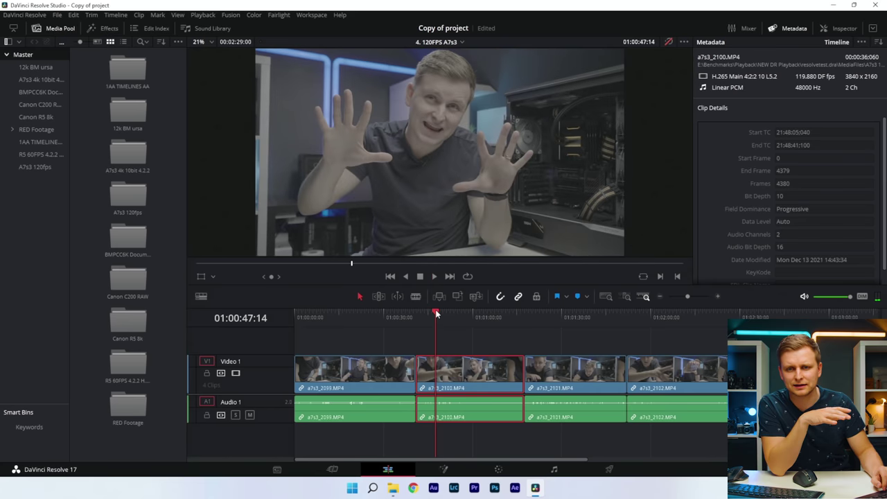
{"action": "key", "text": "space"}
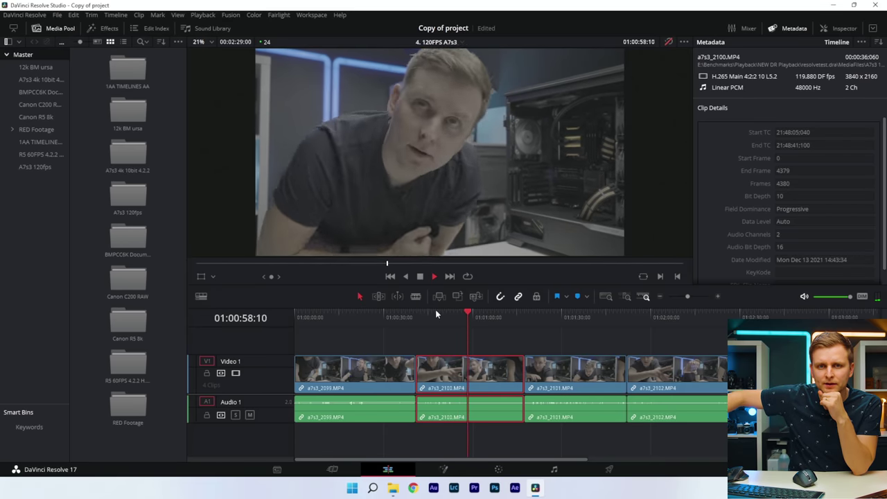
{"action": "left_click", "coordinate": [499, 316]}
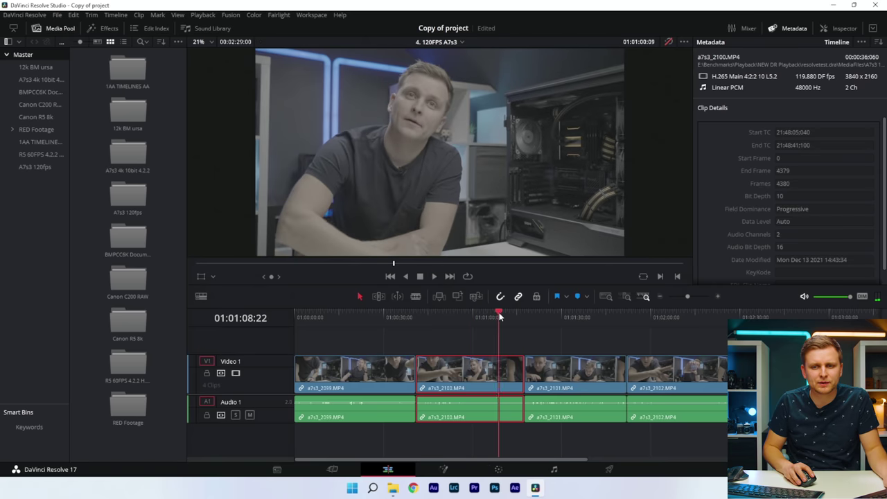
{"action": "left_click_drag", "start_coordinate": [472, 316], "coordinate": [443, 316]}
{"action": "key", "text": "space"}
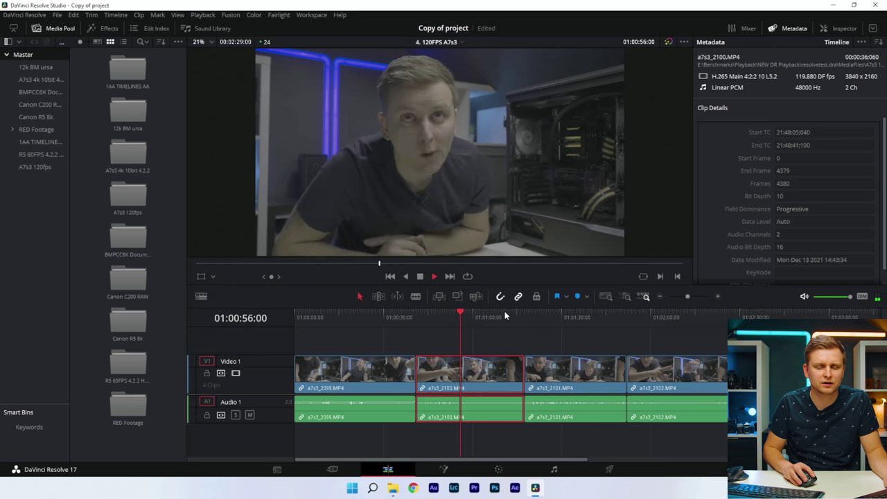
Scrub just past one minute, bypass the colour grades, and play the A7s3 clips again.
{"action": "left_click", "coordinate": [479, 313]}
{"action": "left_click_drag", "start_coordinate": [478, 313], "coordinate": [499, 313]}
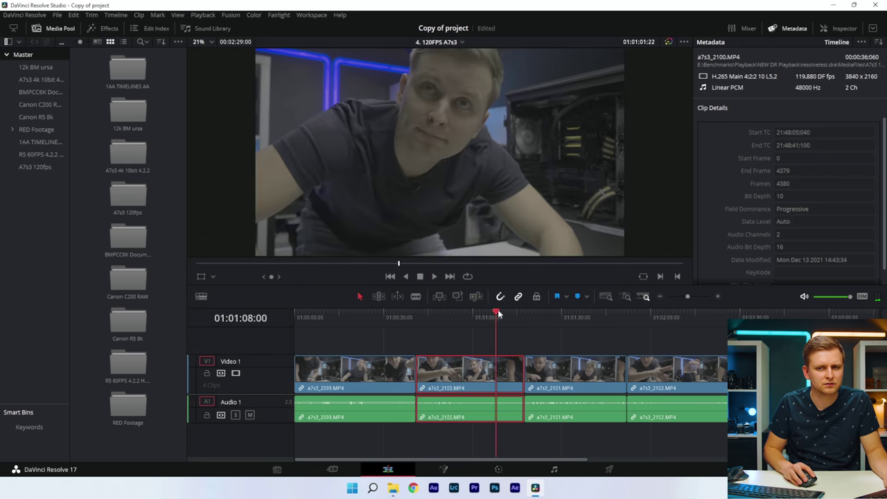
{"action": "left_click", "coordinate": [574, 400]}
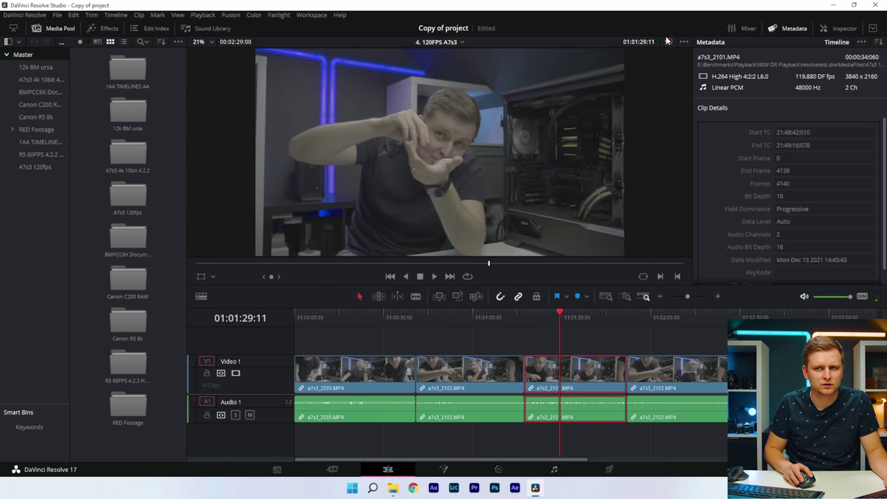
{"action": "left_click", "coordinate": [669, 41]}
{"action": "left_click", "coordinate": [600, 331]}
{"action": "key", "text": "space"}
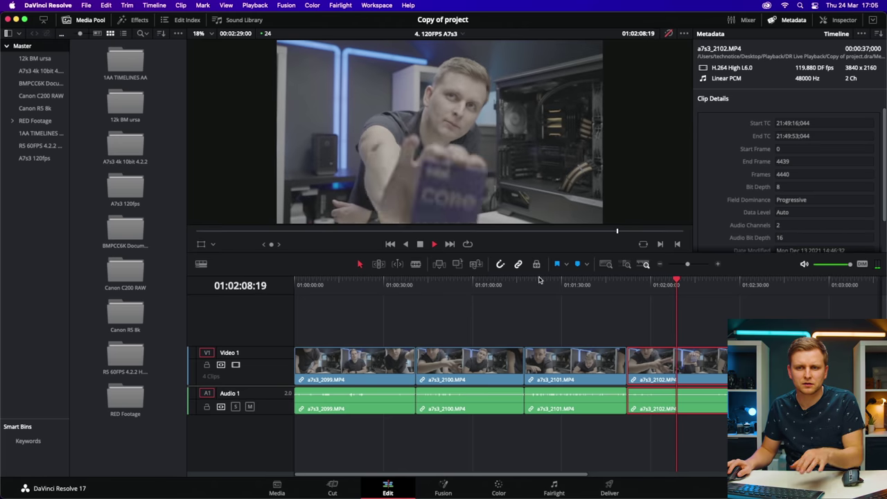
Replay the 120FPS A7s3 timeline from about 01:01:10, then stop it.
{"action": "left_click_drag", "start_coordinate": [563, 281], "coordinate": [470, 302]}
{"action": "key", "text": "space"}
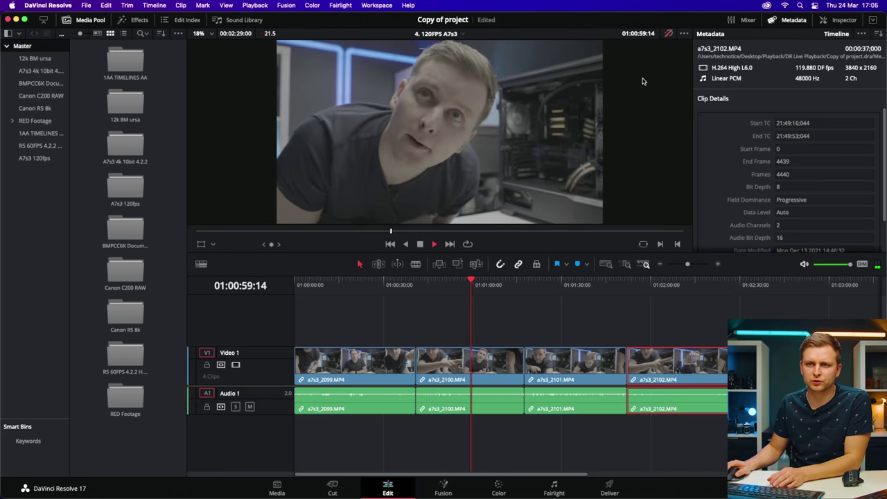
{"action": "key", "text": "space"}
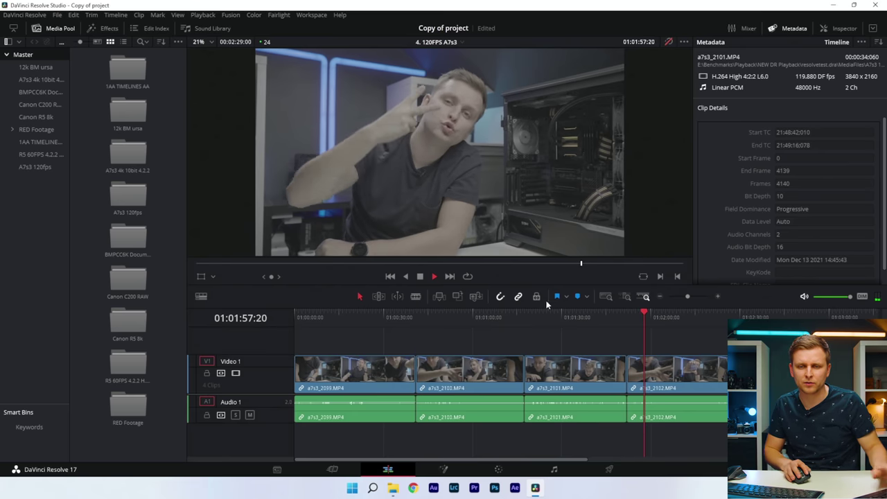
Play the A7s3 timeline from about 46 seconds in, then stop it.
{"action": "left_click", "coordinate": [432, 316]}
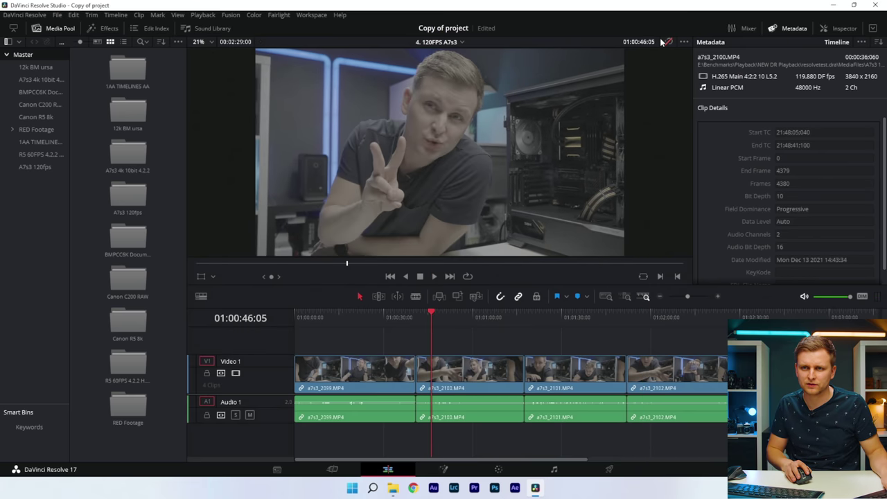
{"action": "key", "text": "space"}
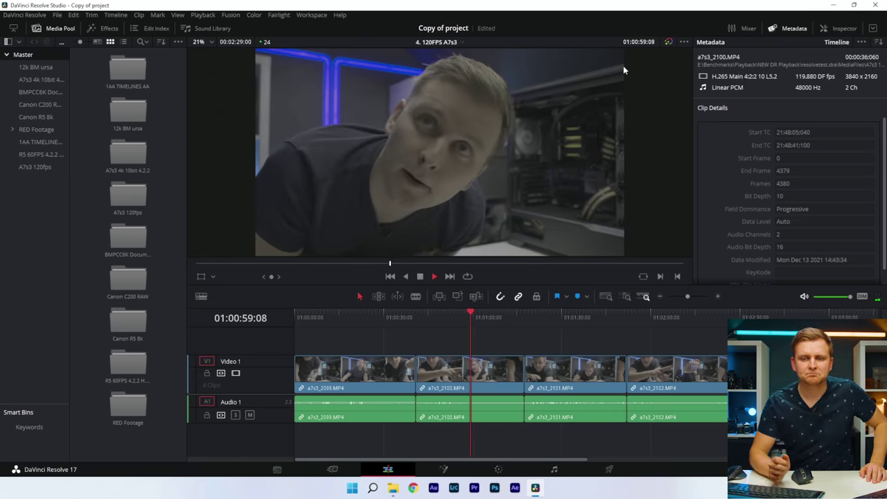
{"action": "key", "text": "space"}
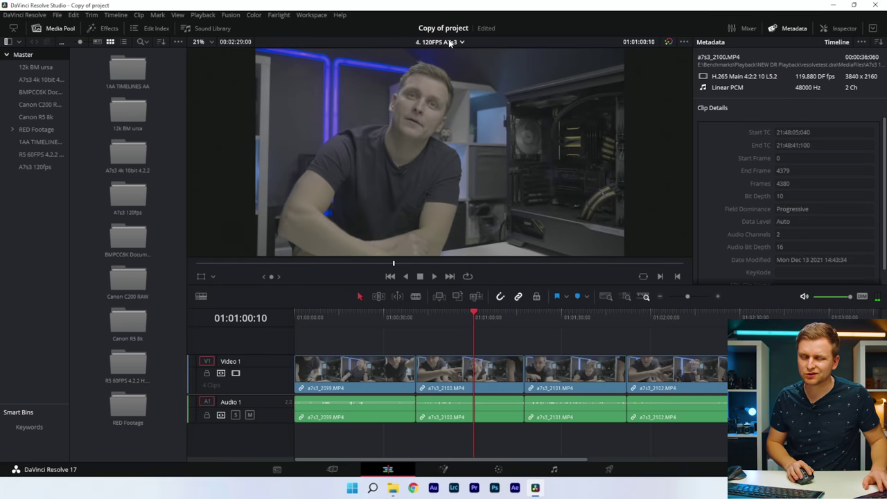
Scrub across the 4. 120FPS A7s3 clips and start playback.
{"action": "left_click", "coordinate": [451, 42]}
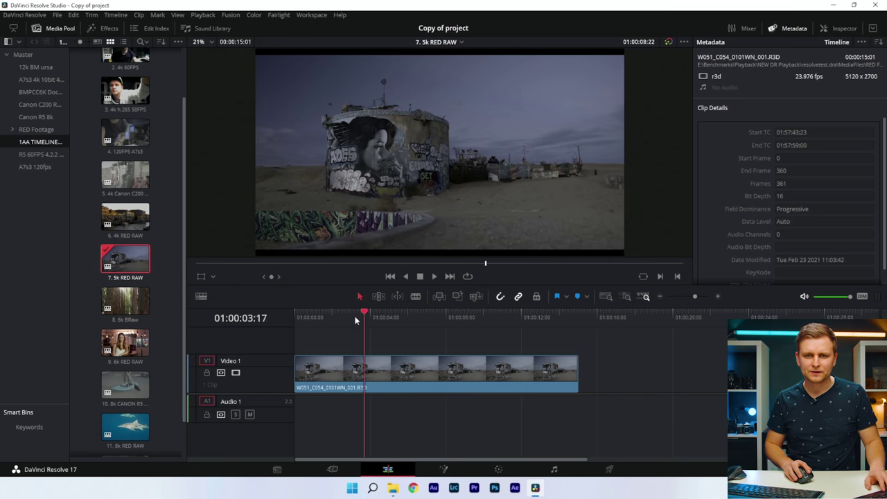
{"action": "left_click_drag", "start_coordinate": [355, 320], "coordinate": [307, 325]}
{"action": "key", "text": "space"}
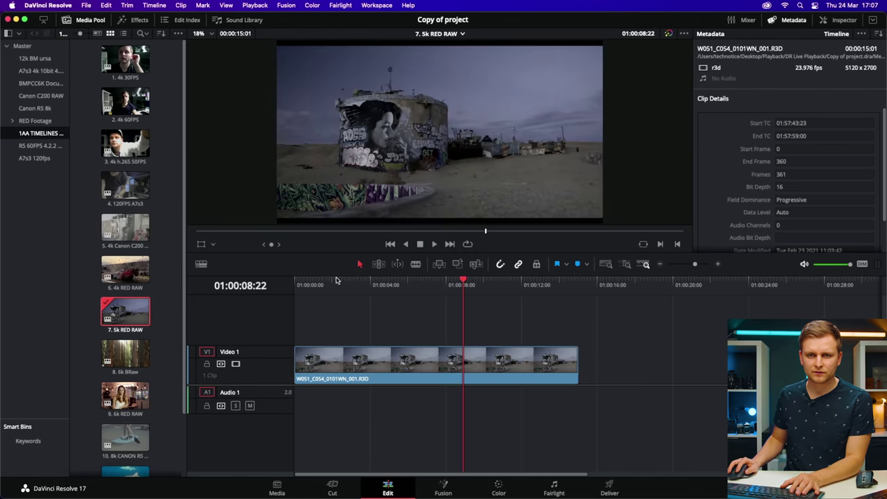
Play the 5k RED RAW graffiti tower clip from near its start and scrub through its frames.
{"action": "left_click_drag", "start_coordinate": [337, 280], "coordinate": [313, 295]}
{"action": "key", "text": "space"}
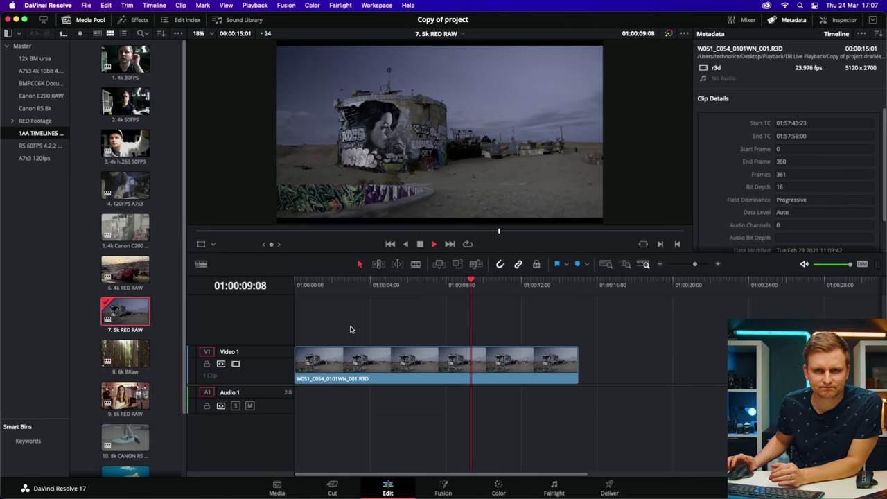
{"action": "left_click_drag", "start_coordinate": [480, 284], "coordinate": [440, 297]}
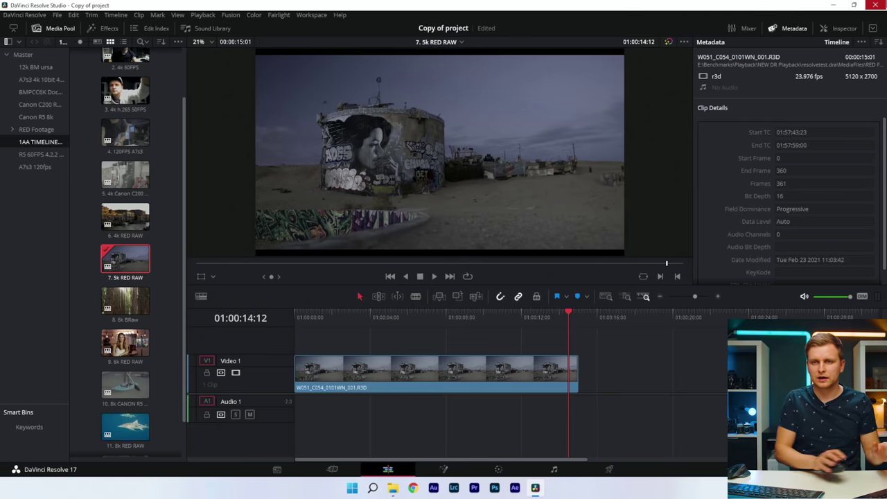
Bypass the colour grades, scrub through the graffiti clip, and bring up the timeline list.
{"action": "left_click", "coordinate": [669, 42]}
{"action": "left_click_drag", "start_coordinate": [354, 316], "coordinate": [347, 338]}
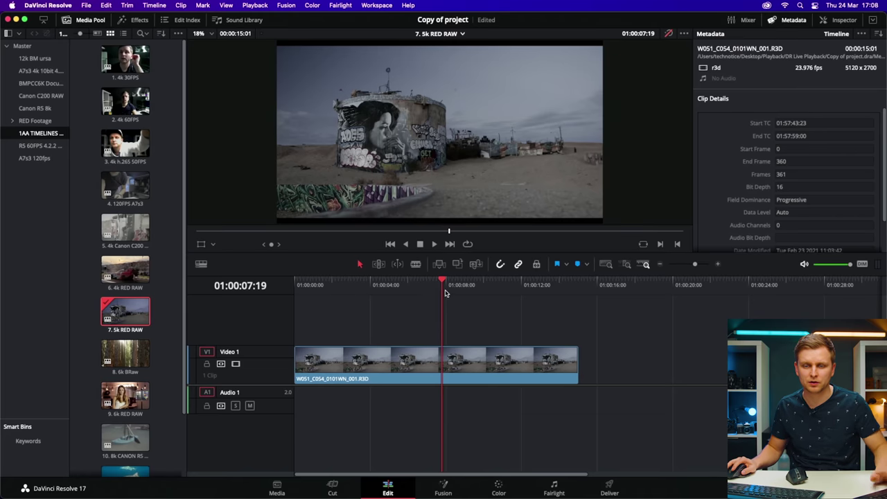
{"action": "left_click_drag", "start_coordinate": [433, 287], "coordinate": [462, 192]}
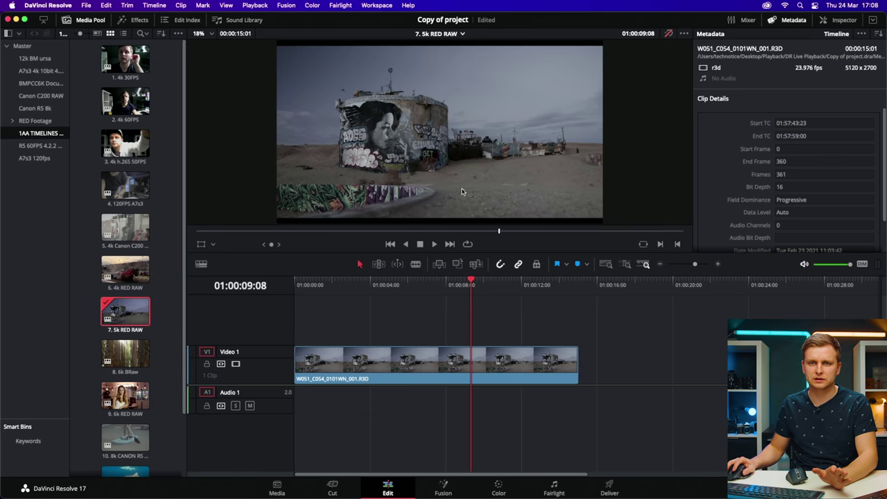
{"action": "left_click", "coordinate": [457, 37]}
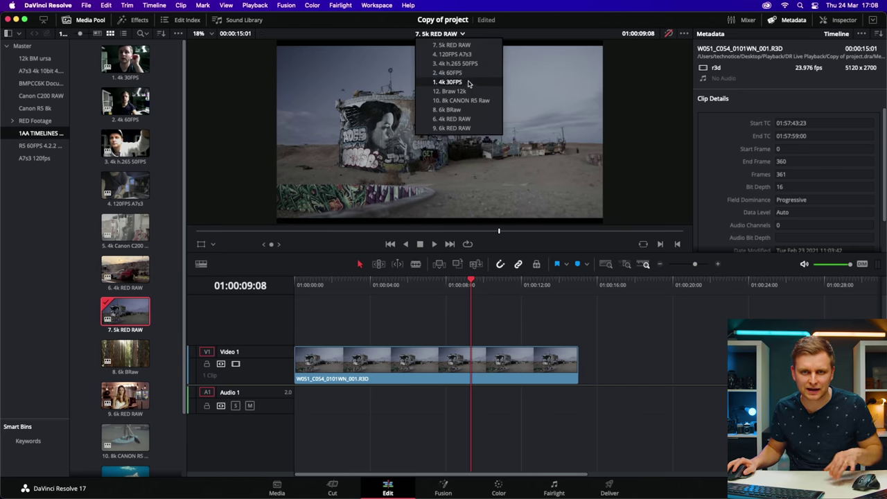
Switch to the 8. 6k BRaw timeline, scrub its clips, and play then stop it.
{"action": "left_click", "coordinate": [465, 109]}
{"action": "left_click_drag", "start_coordinate": [406, 287], "coordinate": [354, 298]}
{"action": "key", "text": "space"}
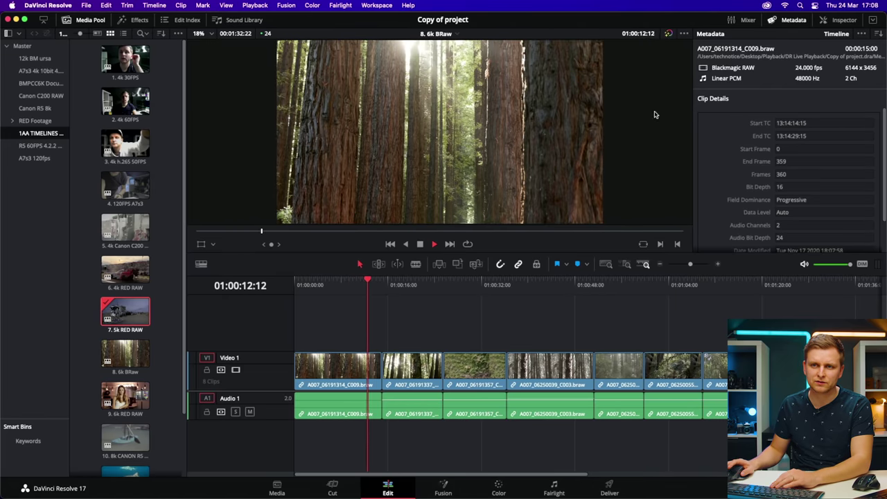
{"action": "key", "text": "space"}
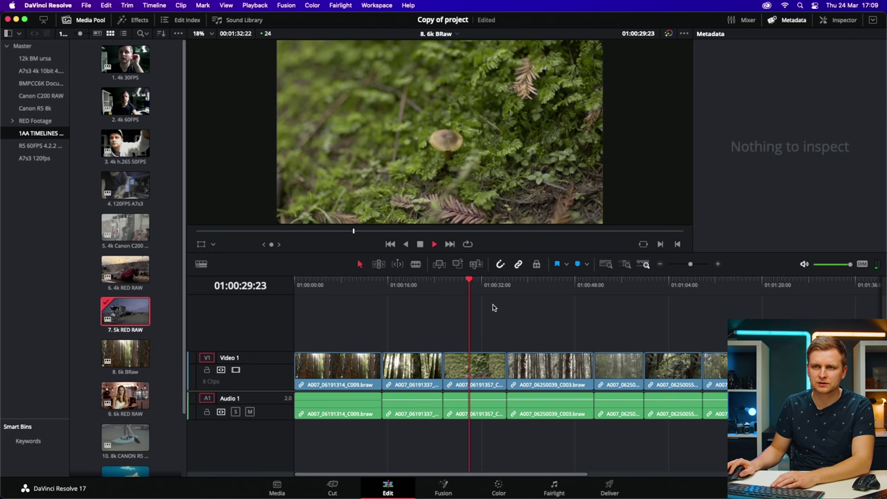
Review the later forest clips, then switch to the 9. 6k RED RAW timeline.
{"action": "left_click", "coordinate": [542, 296]}
{"action": "left_click_drag", "start_coordinate": [543, 295], "coordinate": [512, 306]}
{"action": "left_click", "coordinate": [452, 35]}
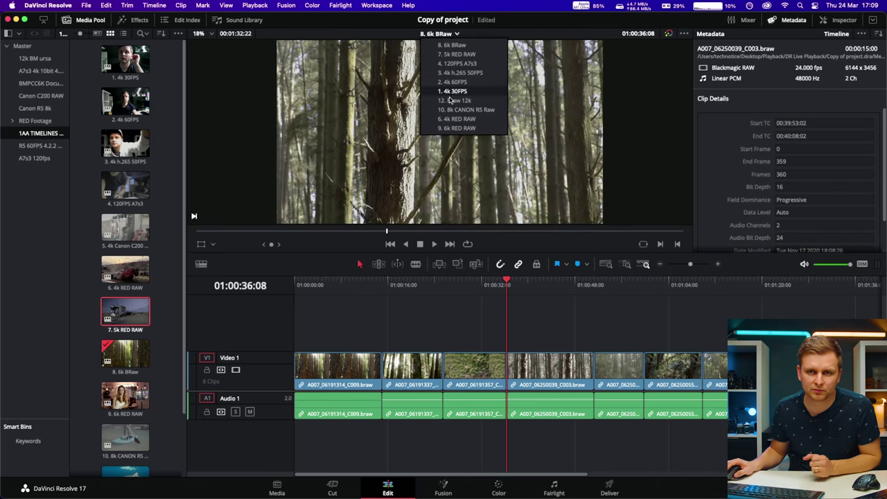
{"action": "left_click", "coordinate": [463, 128]}
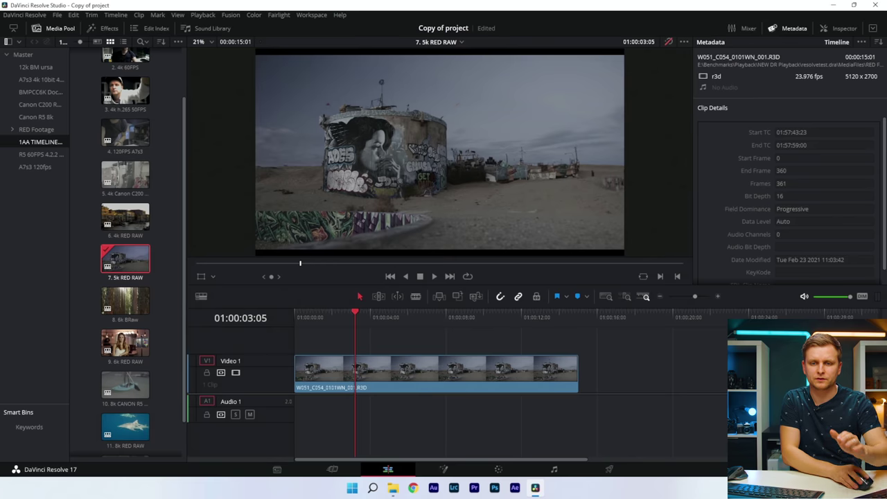
Load the 8. 6k BRaw timeline, scrub the forest and mushroom clips, and play from the second clip.
{"action": "left_click", "coordinate": [458, 43]}
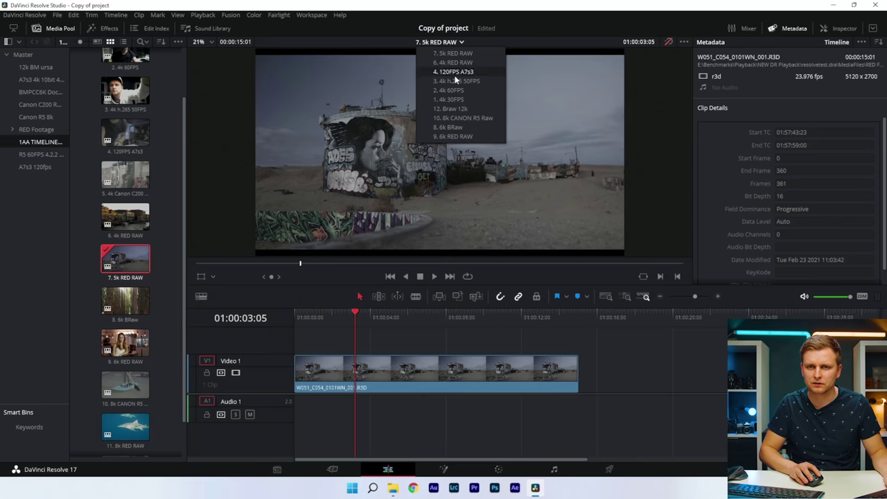
{"action": "left_click", "coordinate": [471, 126]}
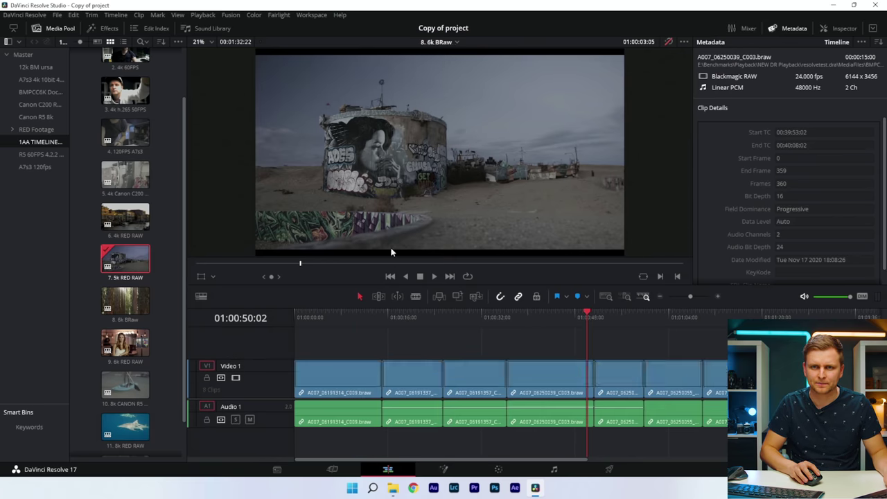
{"action": "left_click_drag", "start_coordinate": [420, 310], "coordinate": [506, 320]}
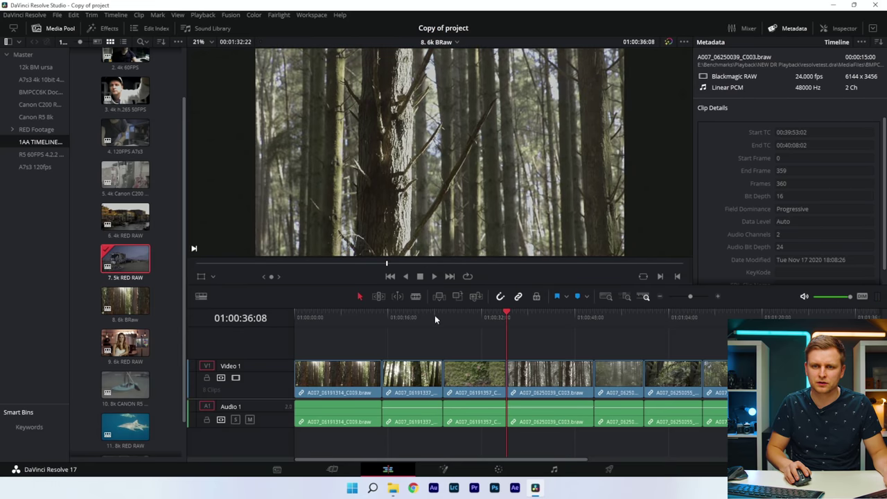
{"action": "left_click_drag", "start_coordinate": [437, 317], "coordinate": [477, 314]}
{"action": "left_click_drag", "start_coordinate": [407, 317], "coordinate": [389, 340]}
{"action": "key", "text": "space"}
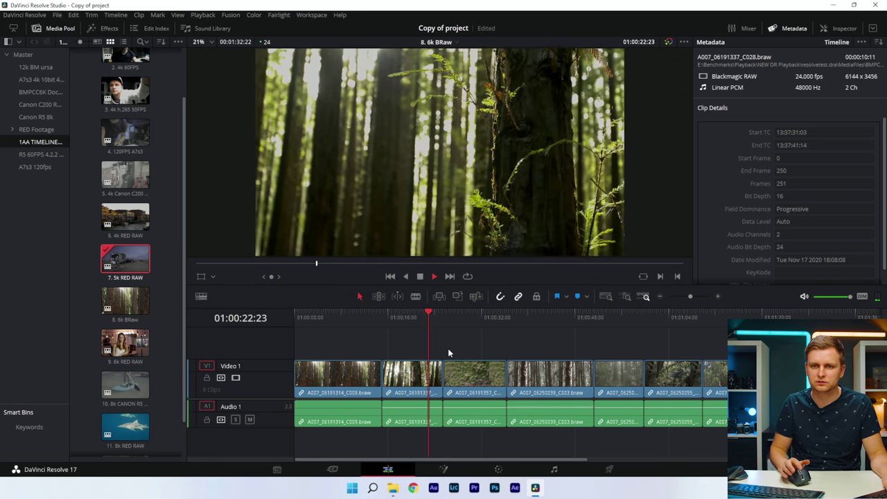
{"action": "key", "text": "space"}
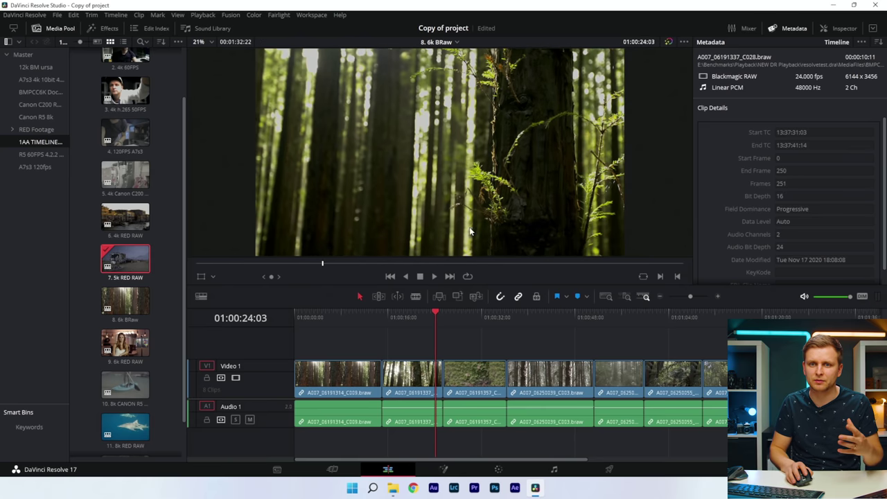
Switch to the 9. 6k RED RAW timeline and preview its portrait clip.
{"action": "left_click", "coordinate": [449, 43]}
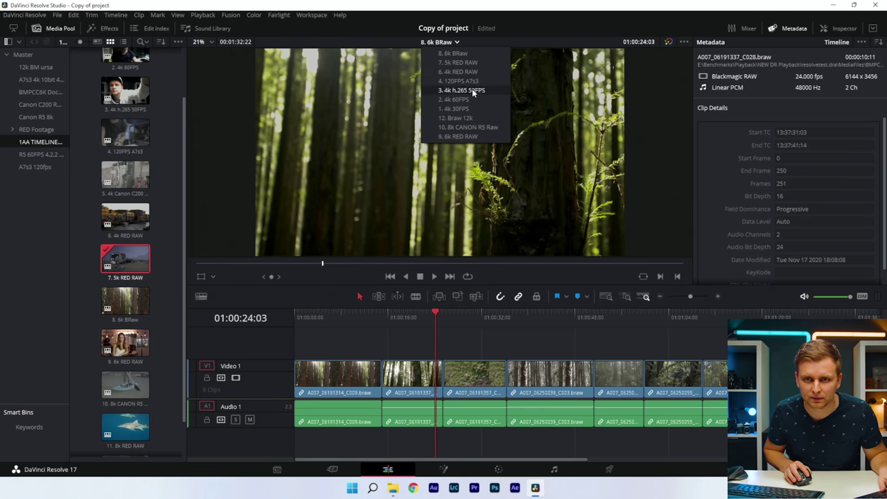
{"action": "left_click", "coordinate": [476, 137]}
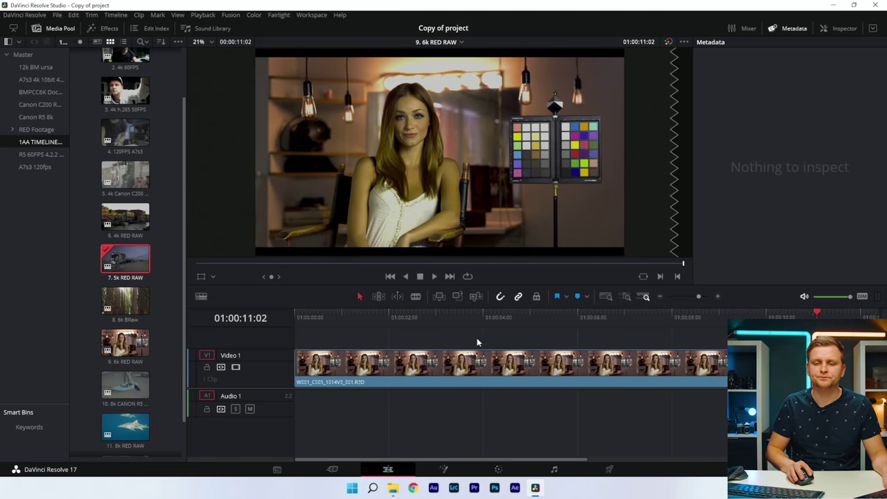
{"action": "left_click_drag", "start_coordinate": [371, 313], "coordinate": [528, 316]}
Bypass the colour grades and play the portrait clip from near its start, then restart.
{"action": "left_click", "coordinate": [668, 42]}
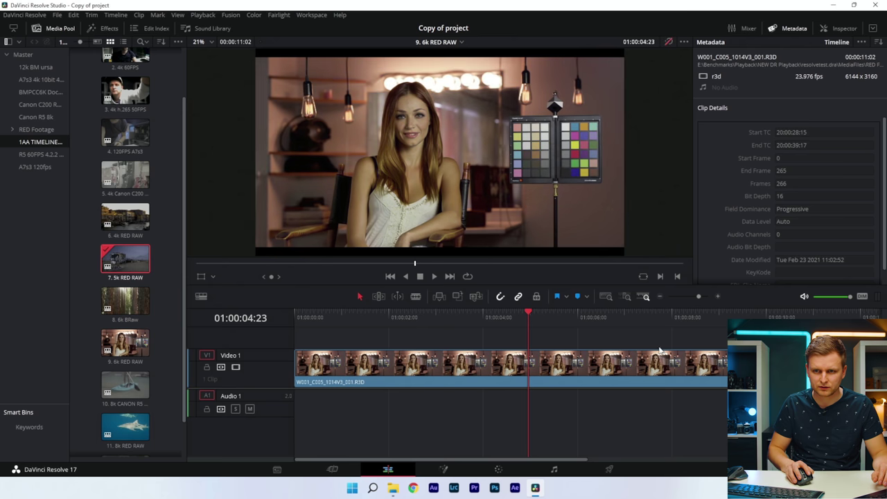
{"action": "left_click_drag", "start_coordinate": [632, 315], "coordinate": [377, 348]}
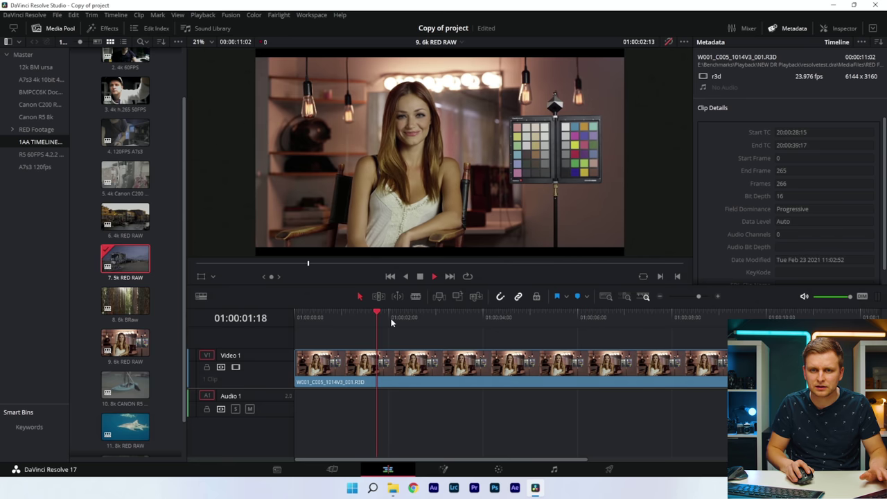
{"action": "key", "text": "space"}
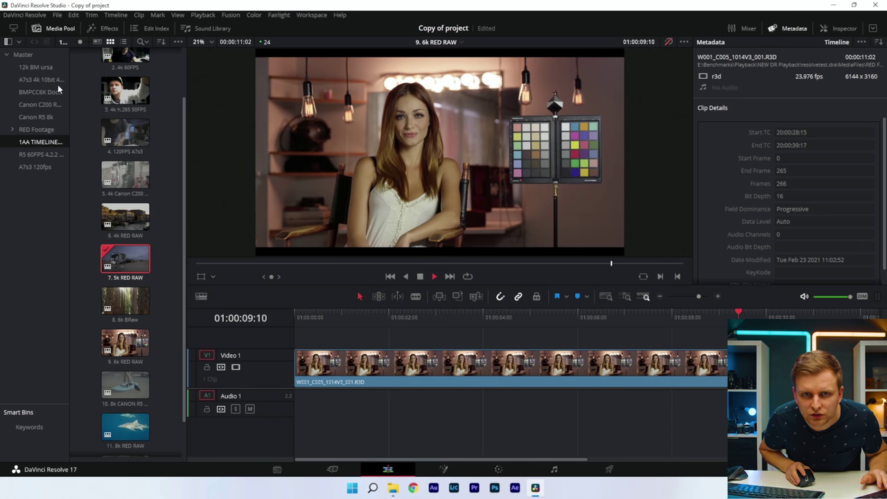
{"action": "key", "text": "space"}
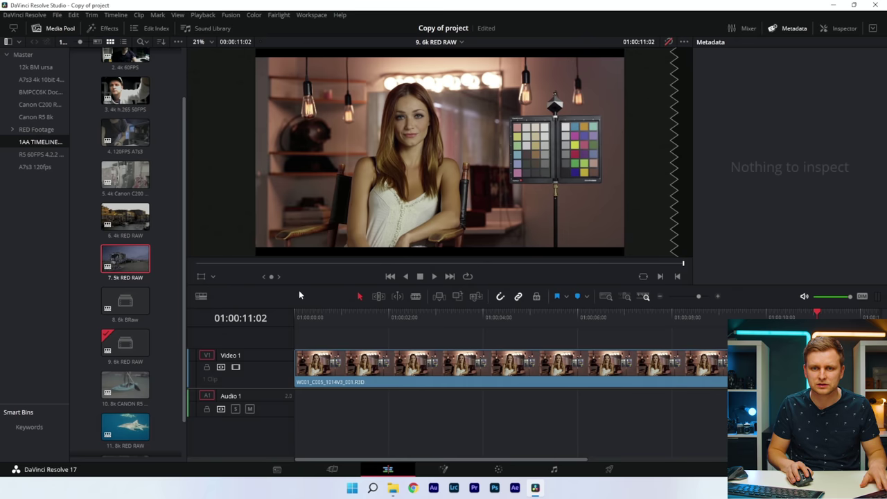
{"action": "key", "text": "space"}
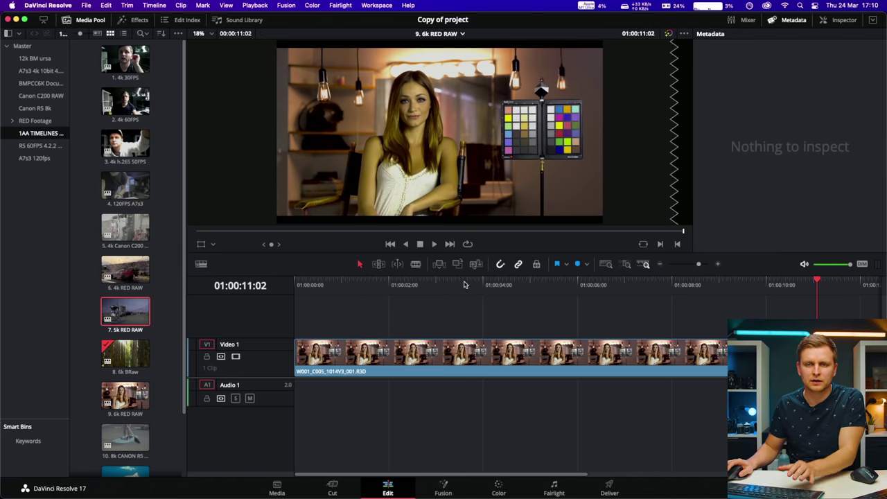
Bypass the yellow grade and play the portrait clip from the beginning in natural colours.
{"action": "left_click", "coordinate": [670, 34]}
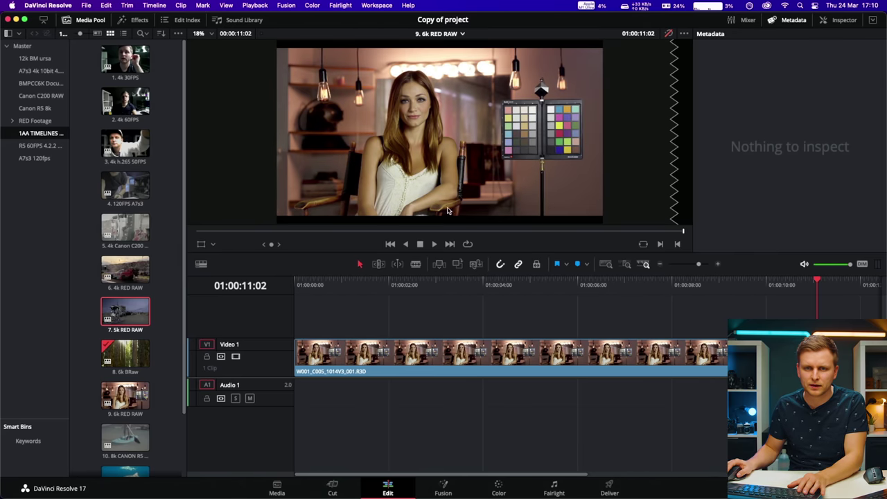
{"action": "left_click_drag", "start_coordinate": [337, 282], "coordinate": [405, 295]}
{"action": "key", "text": "space"}
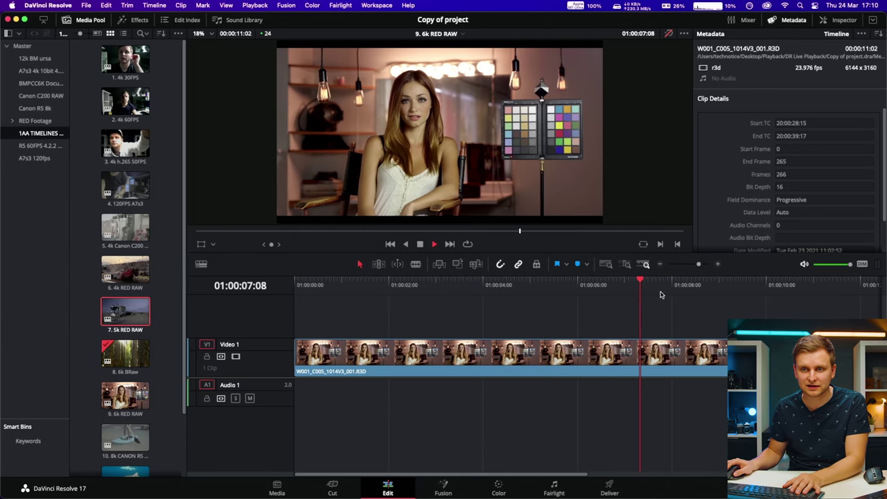
{"action": "left_click_drag", "start_coordinate": [525, 283], "coordinate": [283, 291]}
{"action": "key", "text": "space"}
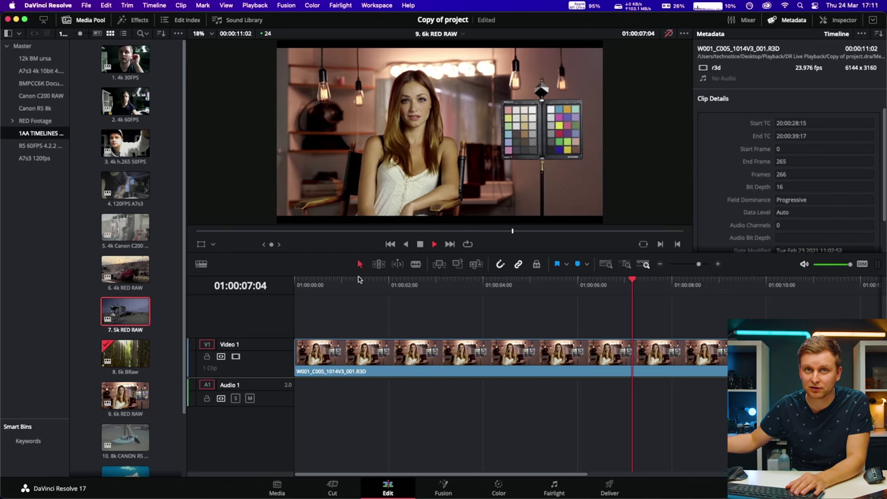
Scrub back and forth through the clip, play again from about two seconds in, then stop.
{"action": "left_click_drag", "start_coordinate": [354, 285], "coordinate": [439, 286]}
{"action": "left_click_drag", "start_coordinate": [495, 296], "coordinate": [419, 307]}
{"action": "key", "text": "space"}
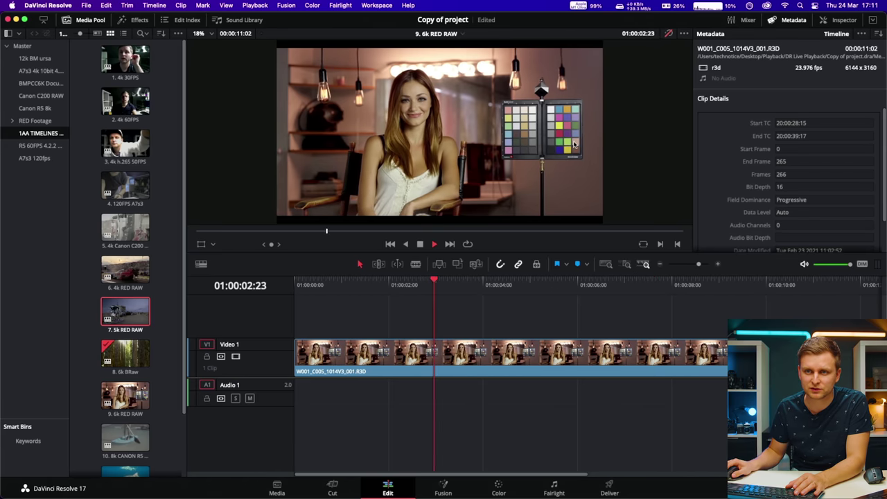
{"action": "left_click", "coordinate": [414, 284]}
{"action": "left_click_drag", "start_coordinate": [457, 284], "coordinate": [568, 297]}
{"action": "left_click_drag", "start_coordinate": [510, 297], "coordinate": [422, 300]}
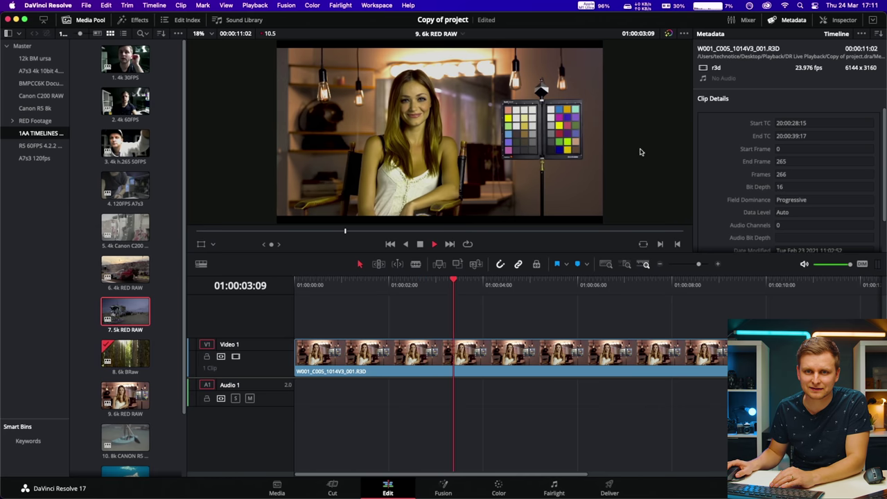
{"action": "key", "text": "space"}
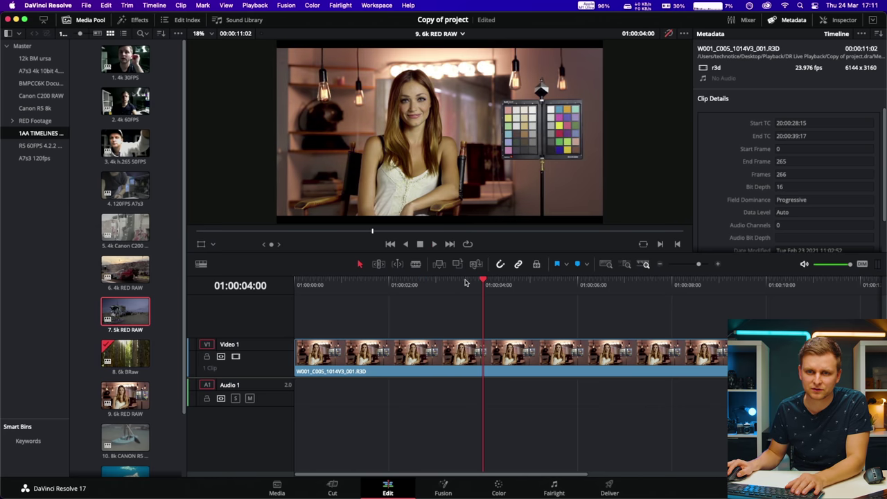
{"action": "left_click_drag", "start_coordinate": [468, 279], "coordinate": [505, 328]}
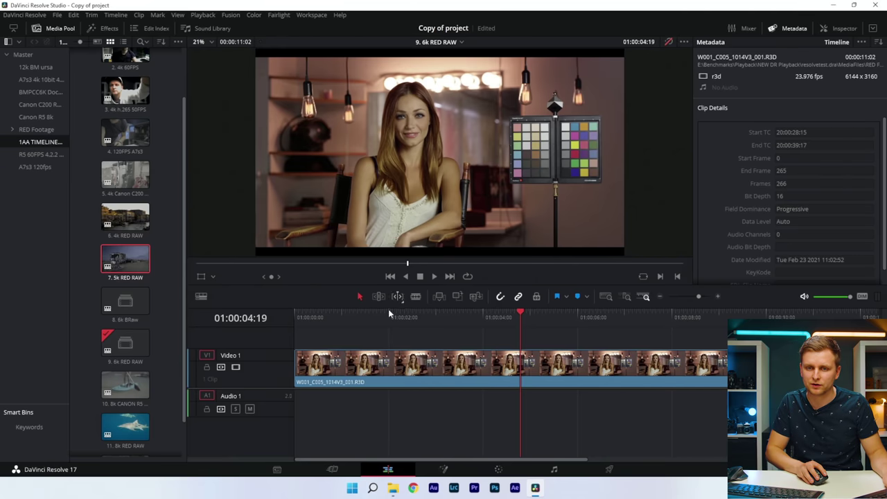
Preview the 6k RED RAW clip, then open the 10. 8k CANON R5 Raw timeline.
{"action": "left_click_drag", "start_coordinate": [393, 317], "coordinate": [574, 354]}
{"action": "left_click_drag", "start_coordinate": [692, 355], "coordinate": [436, 314]}
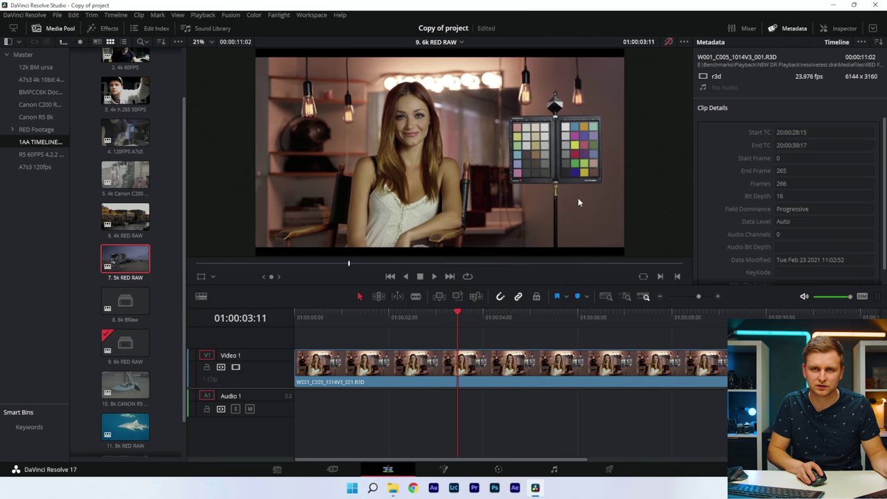
{"action": "left_click", "coordinate": [436, 42]}
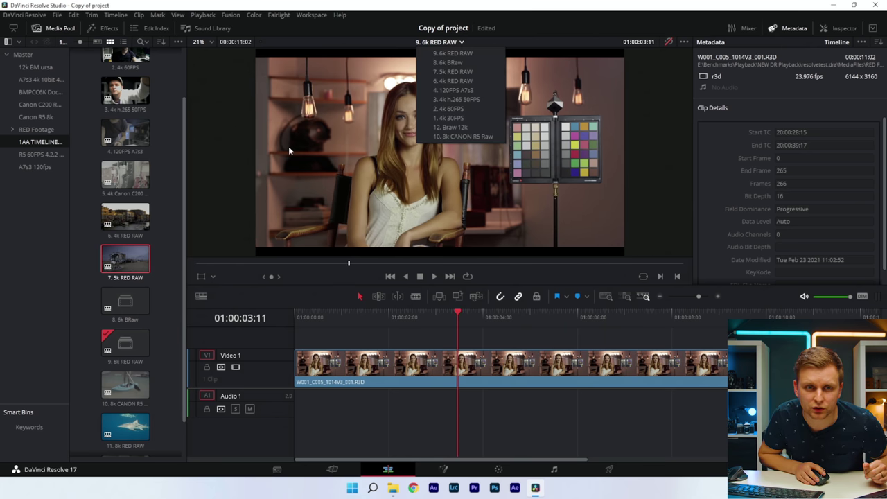
{"action": "left_click", "coordinate": [162, 308]}
{"action": "scroll", "coordinate": [162, 308], "scroll_direction": "down", "scroll_amount": 1}
{"action": "double_click", "coordinate": [125, 343]}
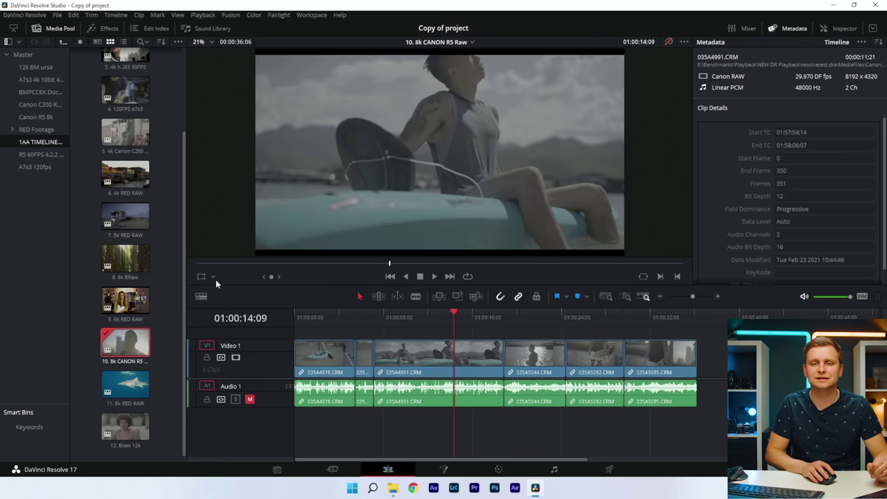
Scrub the Canon R5 surfer clip and play it from around 01:00:12.
{"action": "left_click", "coordinate": [384, 317]}
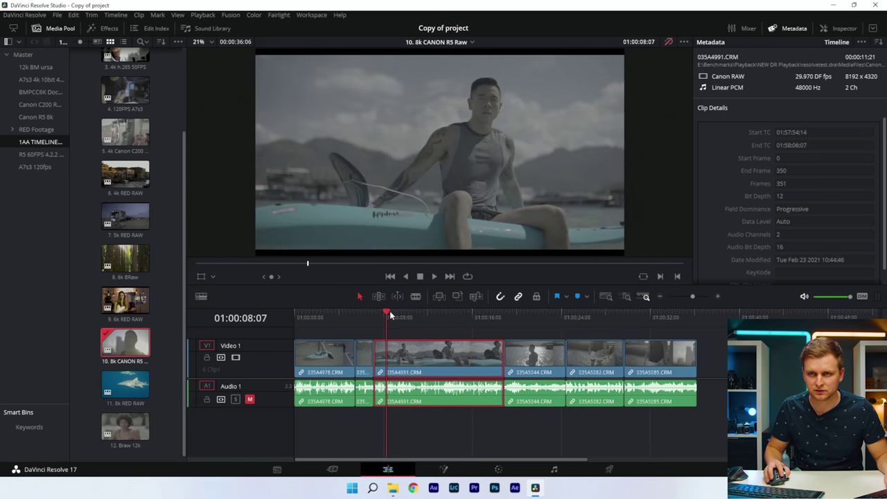
{"action": "left_click_drag", "start_coordinate": [412, 317], "coordinate": [364, 361]}
{"action": "left_click_drag", "start_coordinate": [378, 318], "coordinate": [326, 317]}
{"action": "key", "text": "space"}
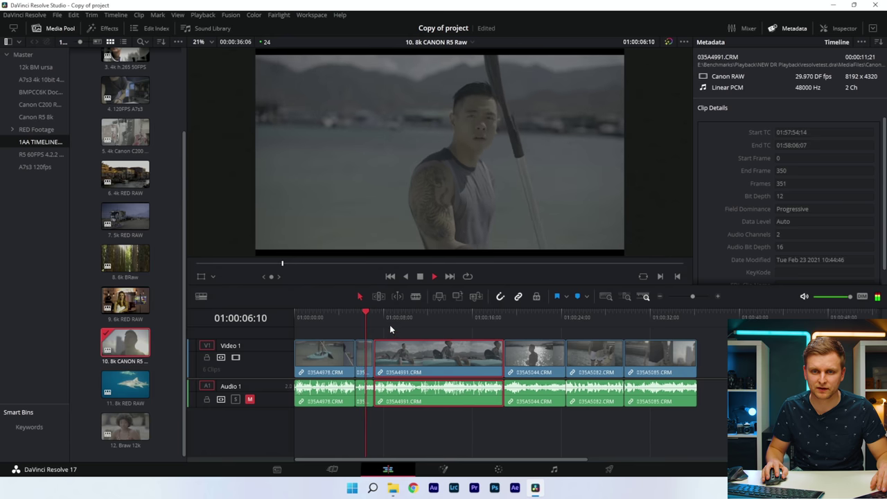
{"action": "left_click_drag", "start_coordinate": [417, 314], "coordinate": [434, 315]}
{"action": "key", "text": "space"}
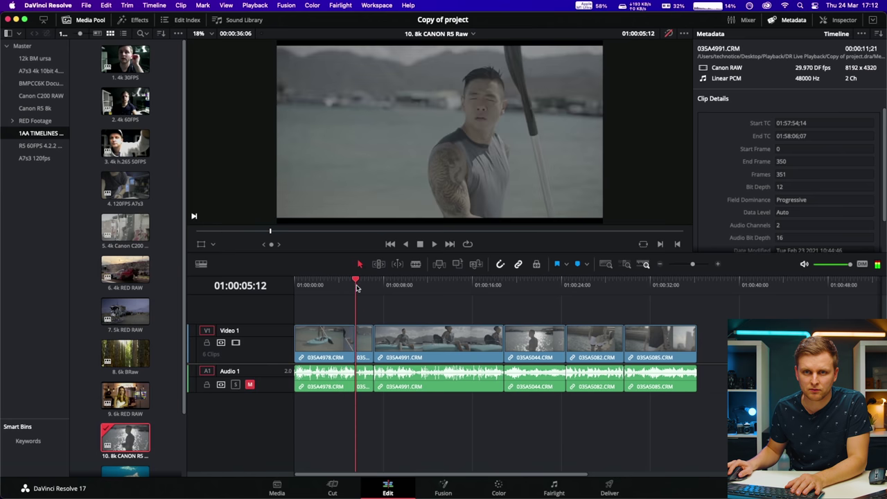
{"action": "left_click_drag", "start_coordinate": [357, 289], "coordinate": [465, 292]}
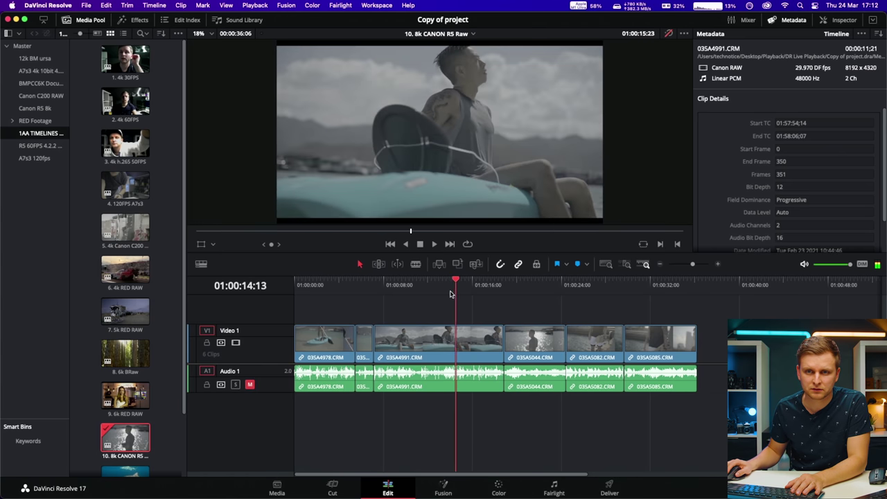
Play the Canon R5 timeline from about 01:00:08, jumping ahead to the skateboard clip near 01:00:28.
{"action": "left_click_drag", "start_coordinate": [398, 296], "coordinate": [531, 298]}
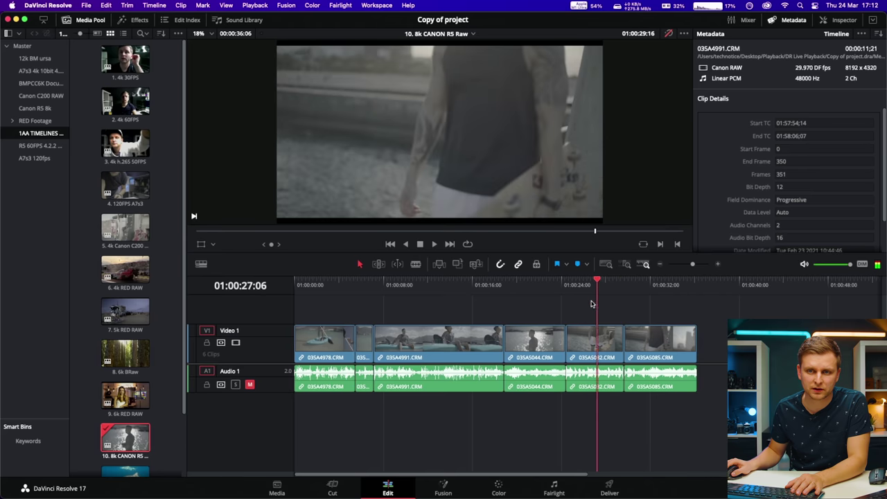
{"action": "left_click_drag", "start_coordinate": [585, 303], "coordinate": [390, 310]}
{"action": "key", "text": "space"}
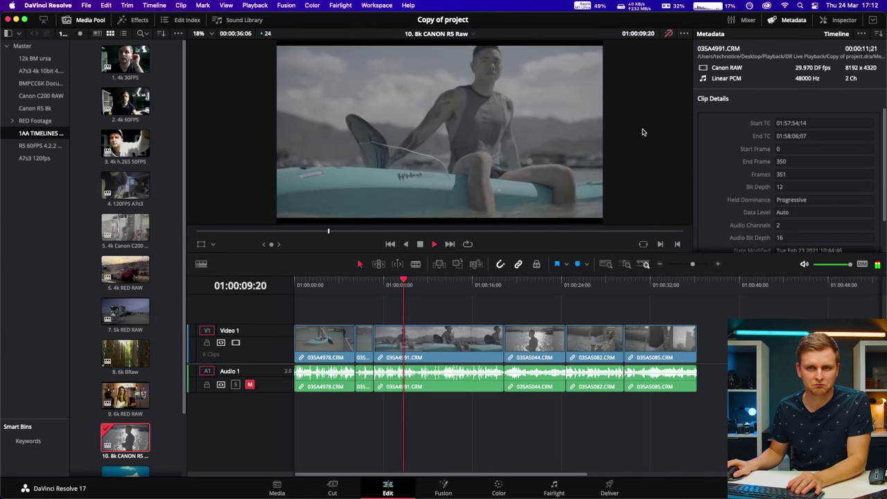
{"action": "left_click", "coordinate": [520, 282]}
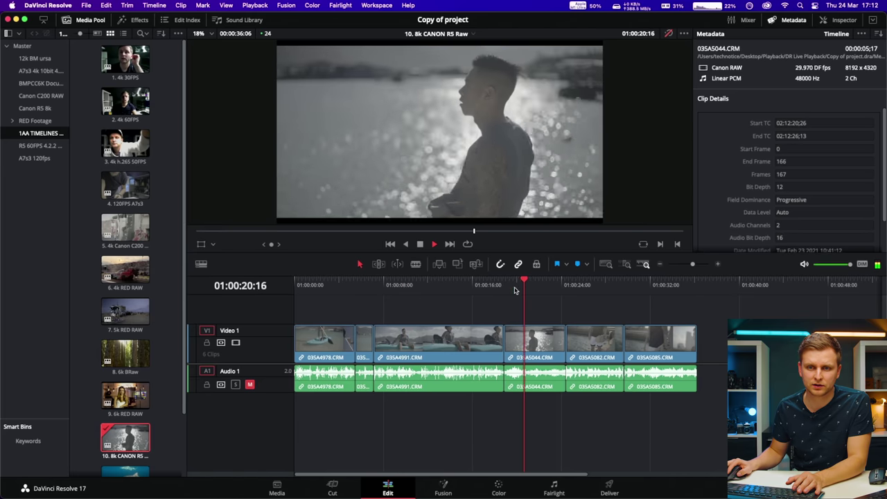
{"action": "left_click_drag", "start_coordinate": [461, 297], "coordinate": [335, 298]}
{"action": "left_click", "coordinate": [531, 284]}
{"action": "left_click", "coordinate": [608, 284]}
{"action": "key", "text": "space"}
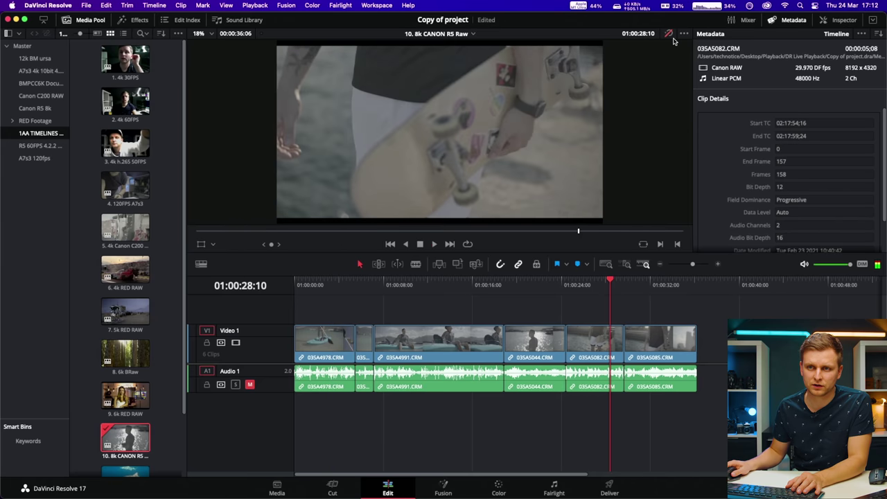
Play again from the surfer clip, then bring up the list of timelines.
{"action": "mouse_move", "coordinate": [428, 284]}
{"action": "left_mouse_down"}
{"action": "mouse_move", "coordinate": [365, 285]}
{"action": "mouse_move", "coordinate": [501, 289]}
{"action": "mouse_move", "coordinate": [421, 296]}
{"action": "left_mouse_up"}
{"action": "key", "text": "space"}
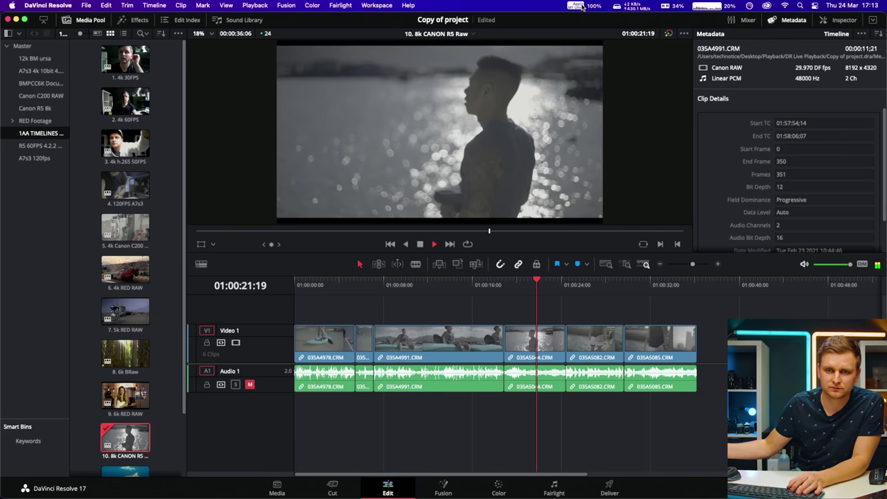
{"action": "left_click", "coordinate": [468, 34]}
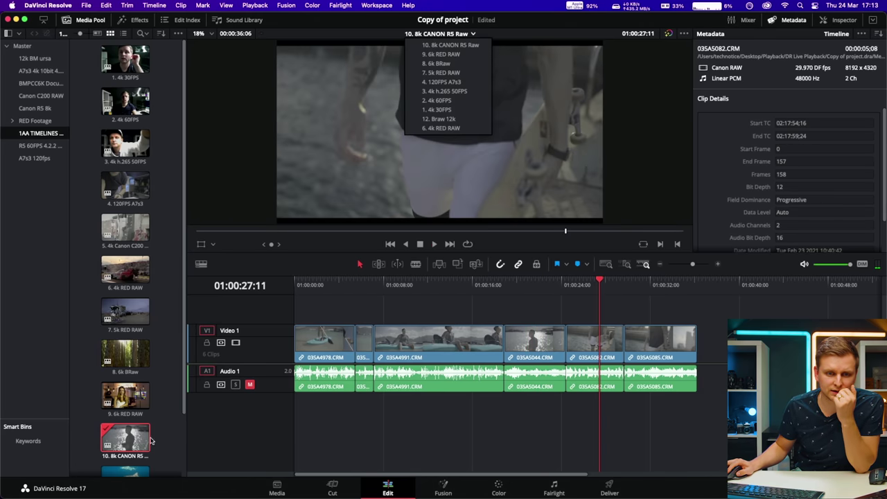
Open the '11. 8k RED RAW' timeline from the Media Pool.
{"action": "left_click", "coordinate": [175, 423]}
{"action": "scroll", "coordinate": [176, 424], "scroll_direction": "down", "scroll_amount": 3}
{"action": "double_click", "coordinate": [124, 407]}
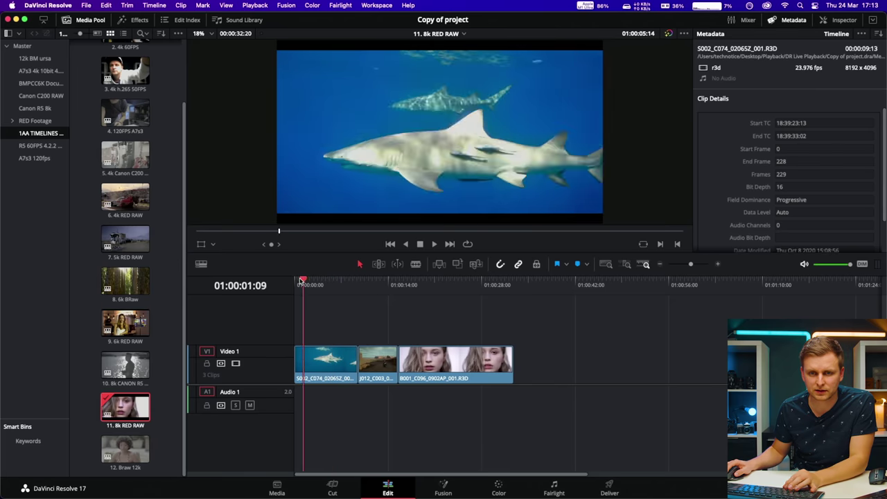
Play the timeline from the start, then jump between the shark and desert motorbike clips.
{"action": "key", "text": "Home"}
{"action": "key", "text": "space"}
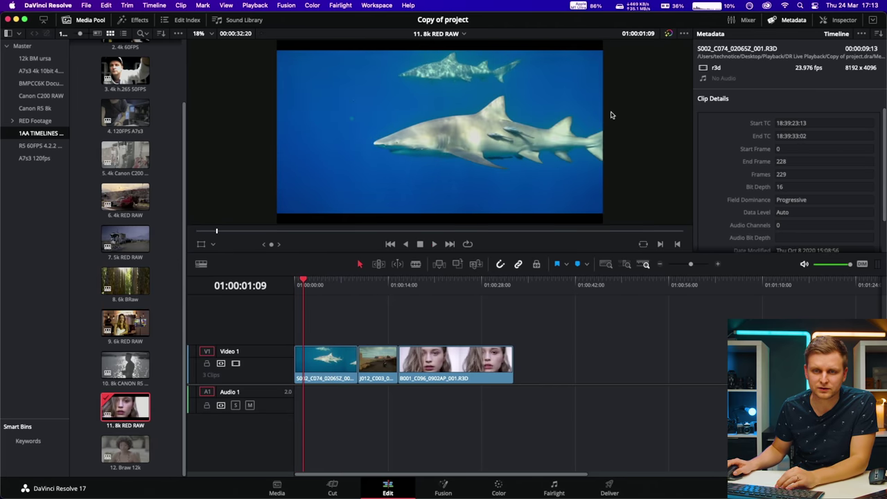
{"action": "key", "text": "space"}
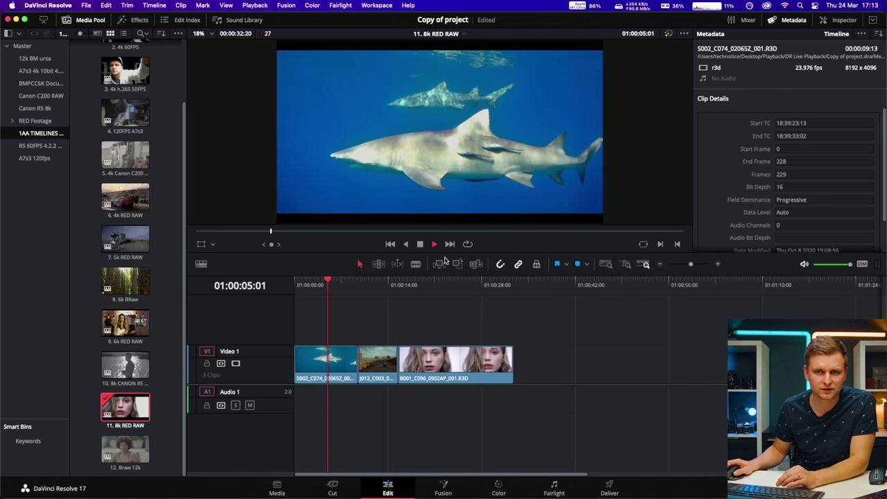
{"action": "left_click", "coordinate": [386, 281]}
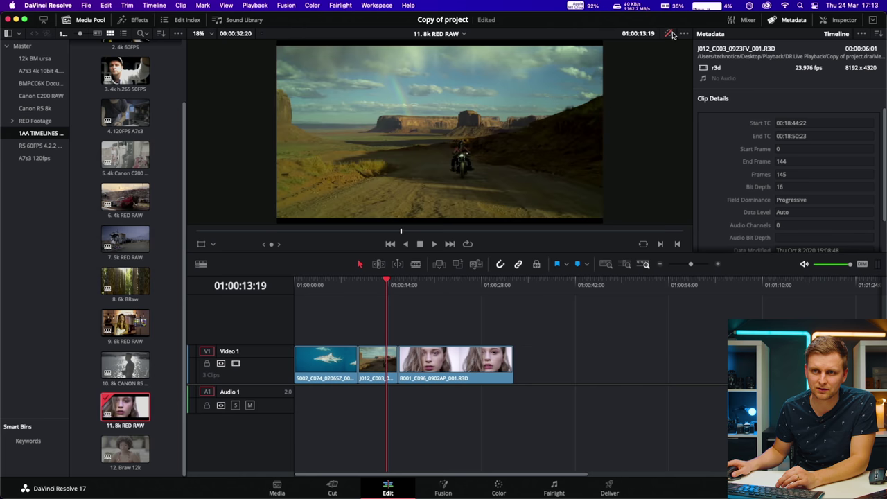
{"action": "left_click_drag", "start_coordinate": [383, 281], "coordinate": [319, 329]}
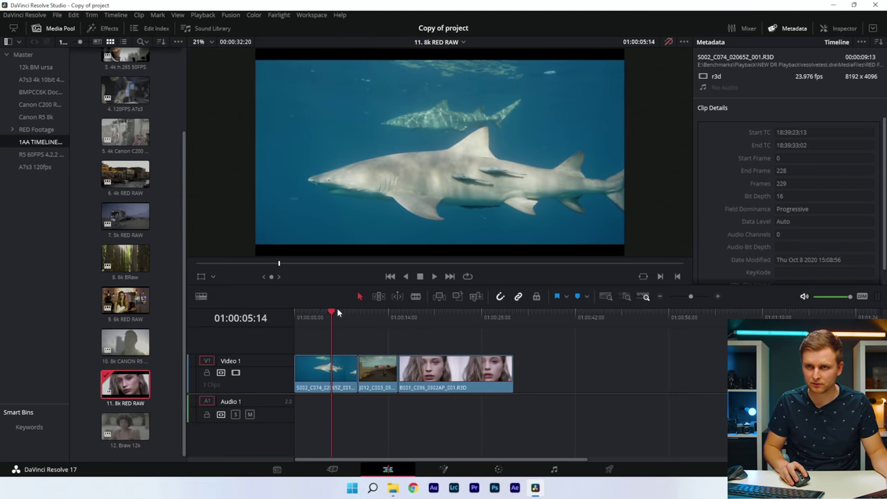
Scrub through the desert motorbike and portrait clips, then back to the shark clip.
{"action": "left_click_drag", "start_coordinate": [319, 313], "coordinate": [481, 343]}
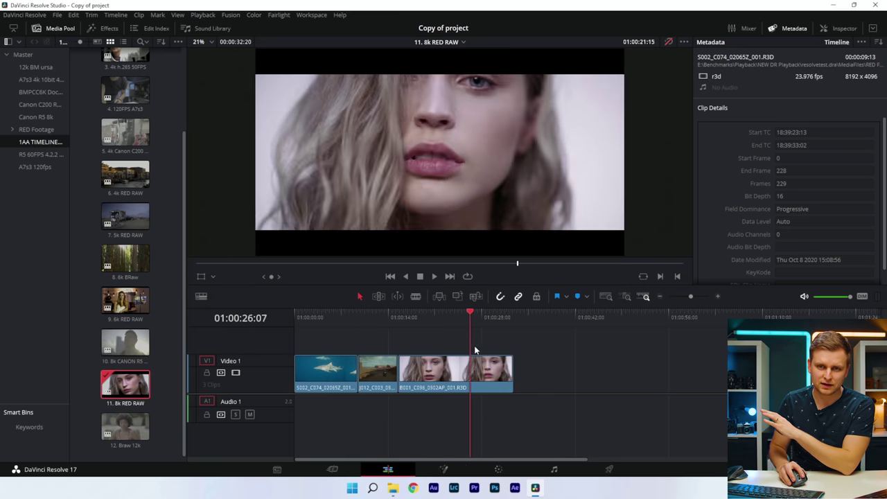
{"action": "left_click_drag", "start_coordinate": [475, 344], "coordinate": [418, 341]}
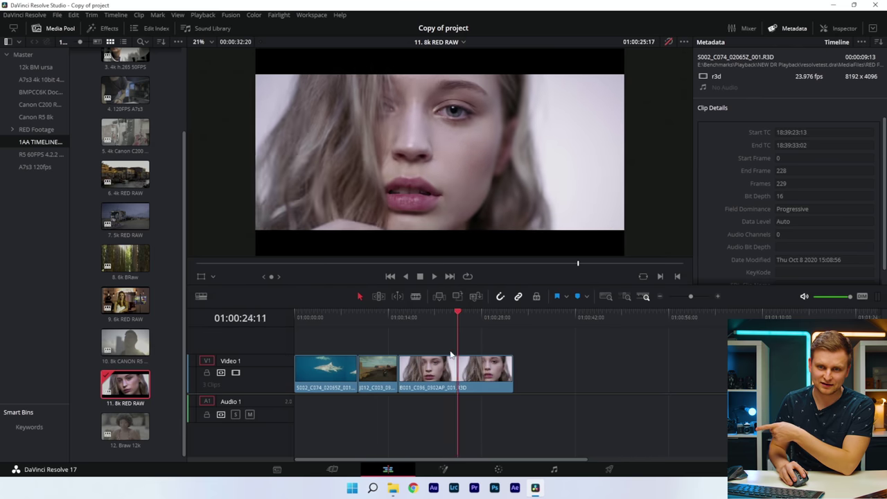
{"action": "left_click_drag", "start_coordinate": [385, 356], "coordinate": [285, 361]}
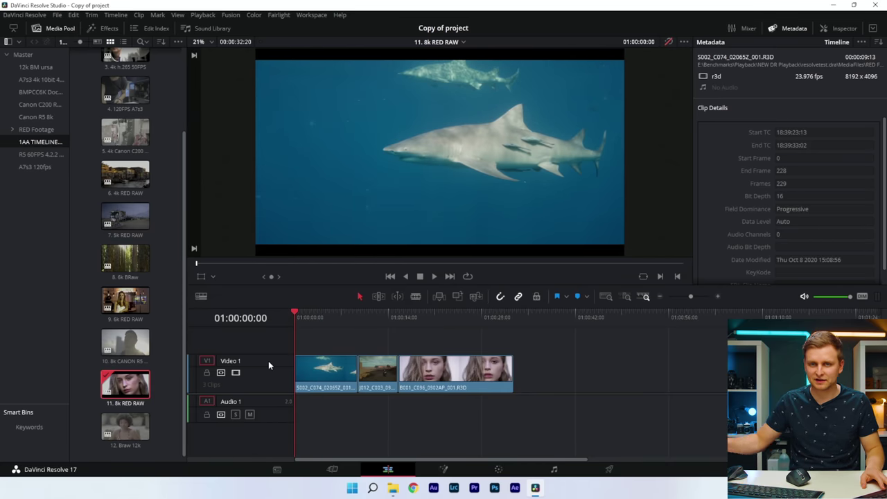
Play from the beginning into the portrait clip, stop at 01:00:25:11, then replay from the shark clip.
{"action": "key", "text": "space"}
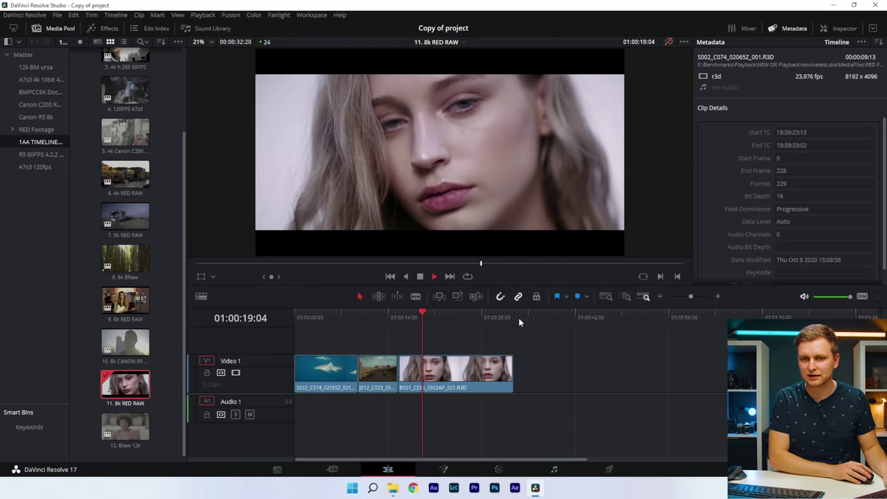
{"action": "key", "text": "space"}
{"action": "key", "text": "space"}
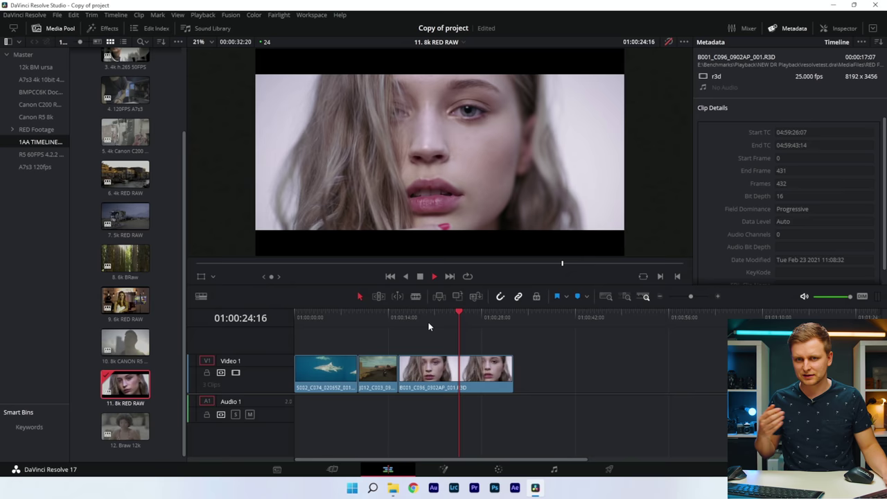
{"action": "key", "text": "space"}
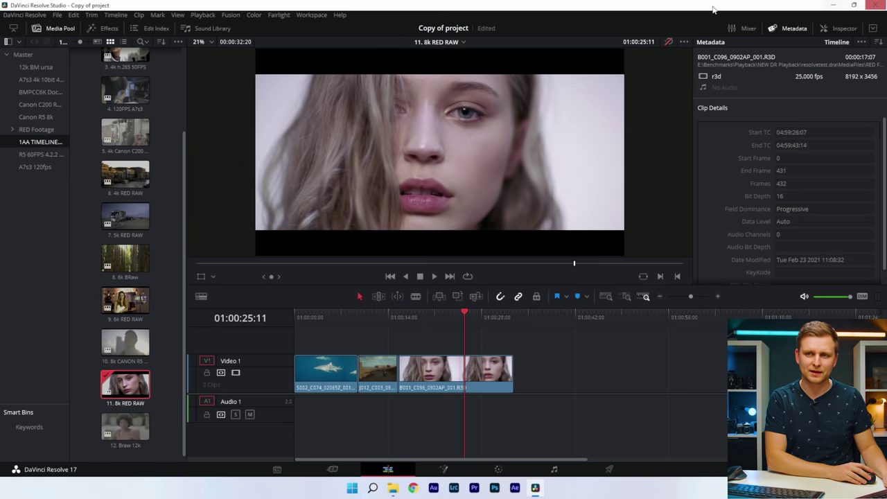
{"action": "left_click_drag", "start_coordinate": [336, 313], "coordinate": [288, 315]}
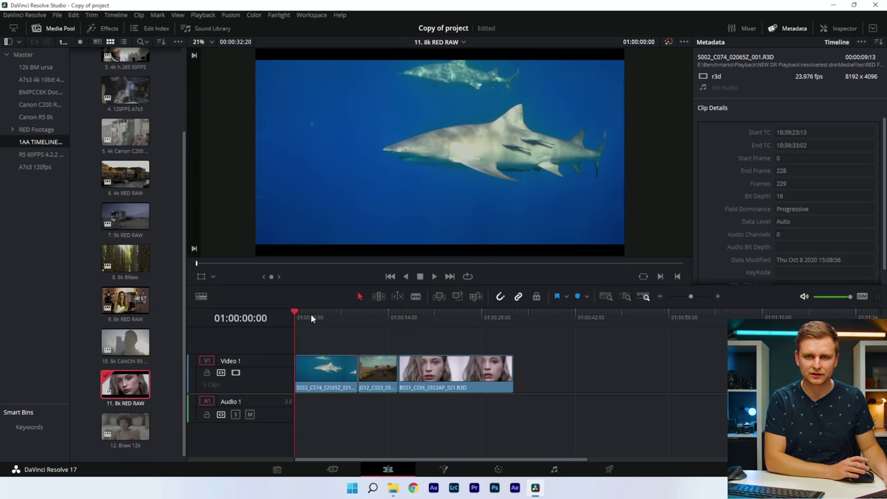
{"action": "key", "text": "space"}
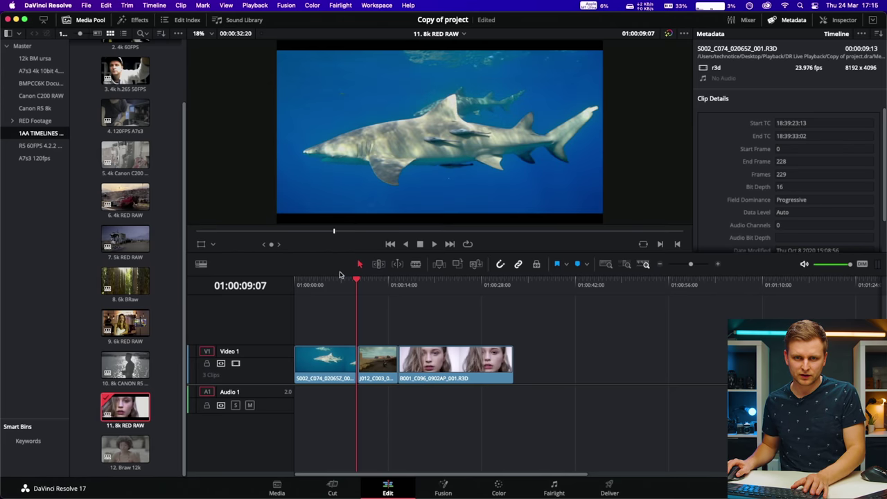
Return the playhead to the start of the '11. 8k RED RAW' timeline on the shark clip.
{"action": "left_click", "coordinate": [296, 280]}
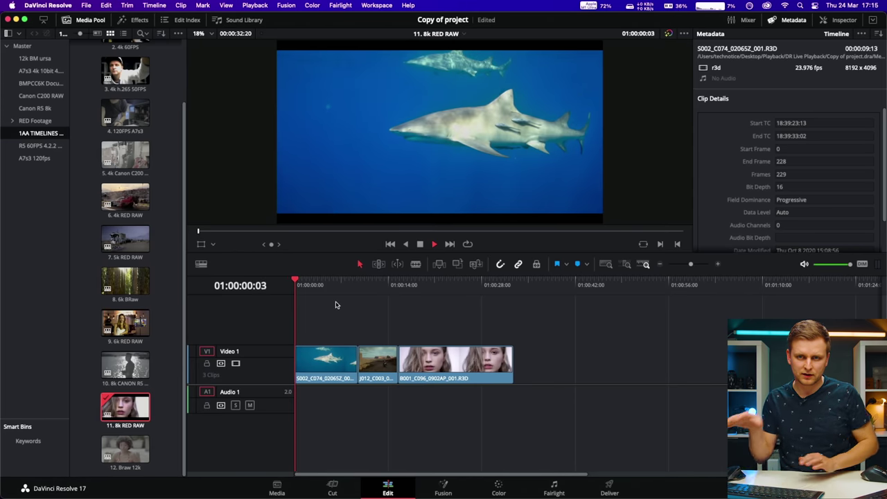